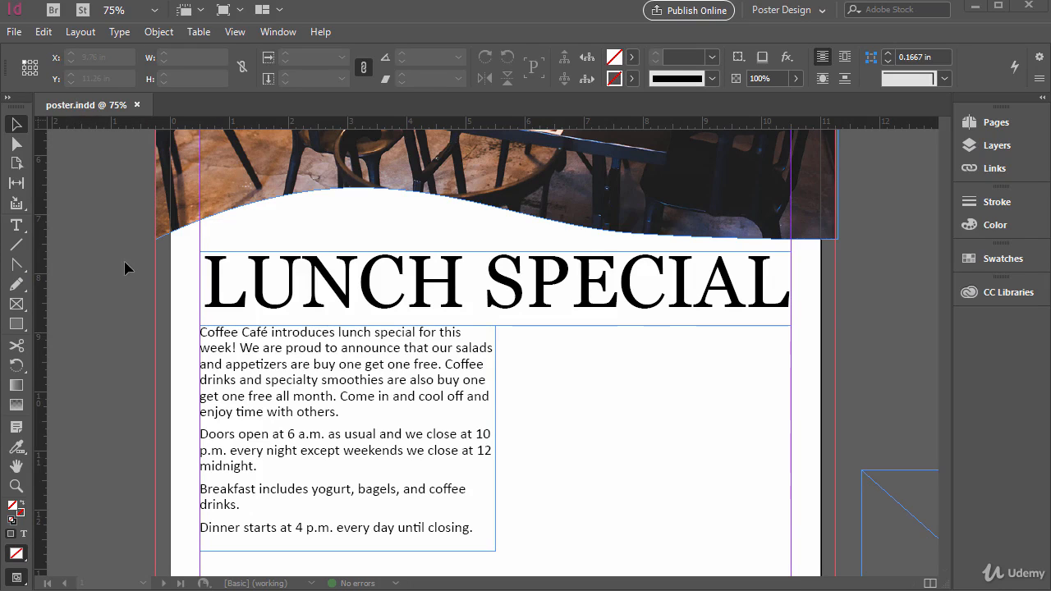
- Load the cafe image from the poster's photos folder for placing and show the whole page
scroll(373, 270, down, 3)
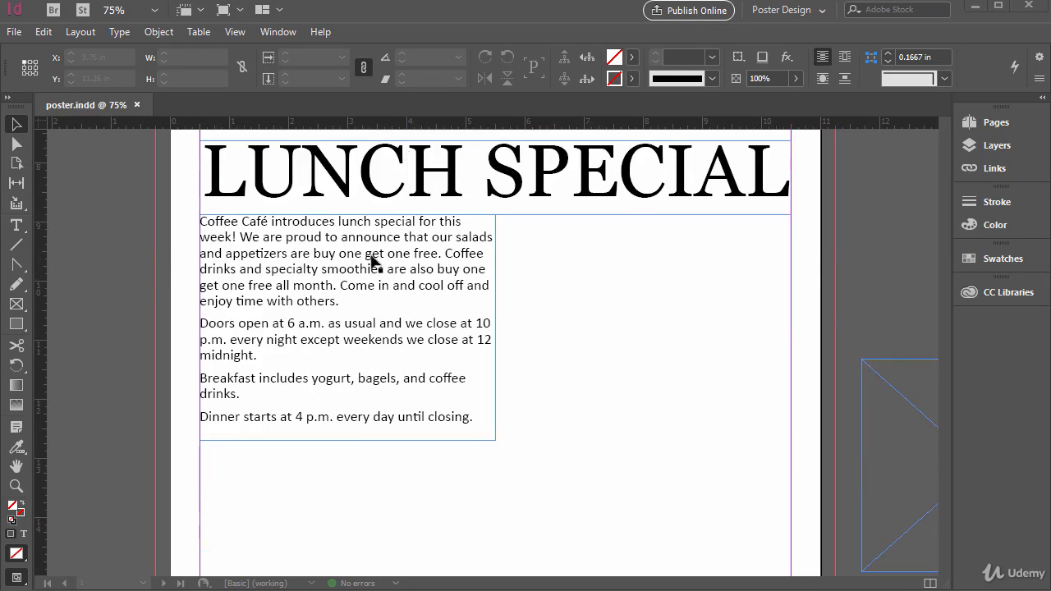
click(14, 32)
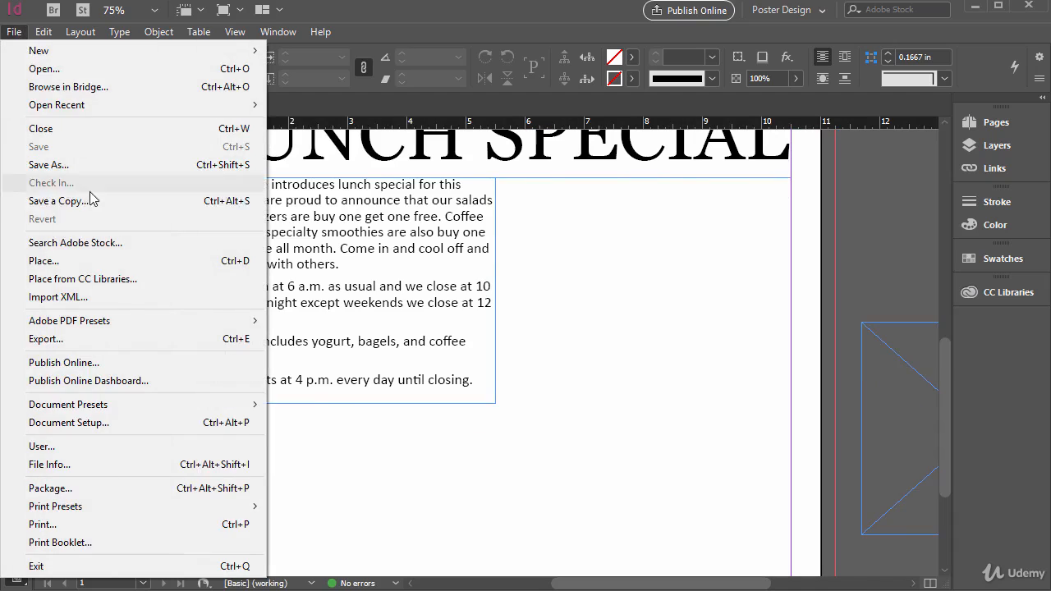
click(73, 260)
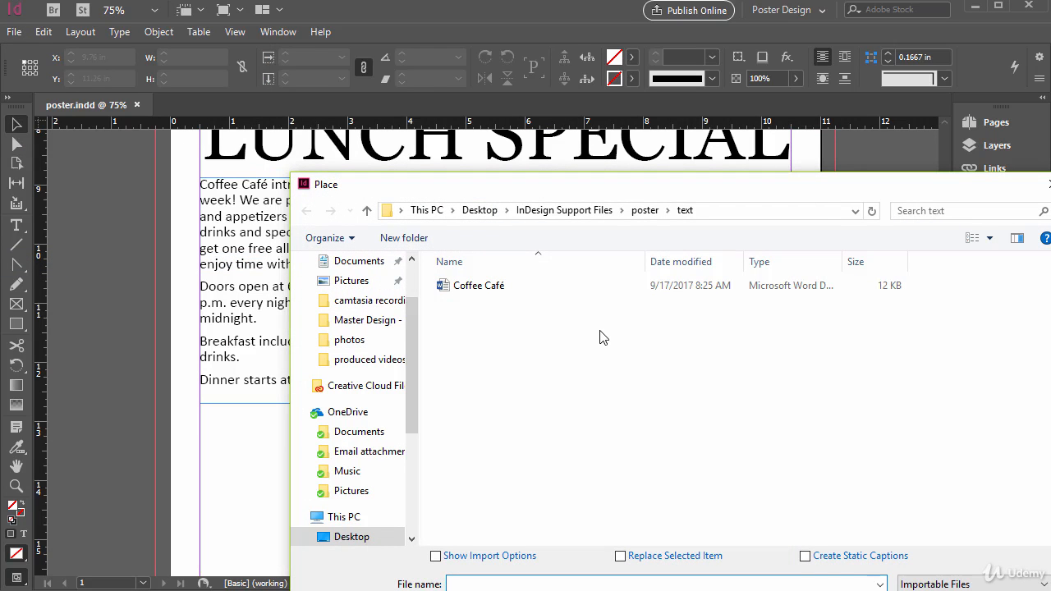
click(645, 210)
double_click(472, 303)
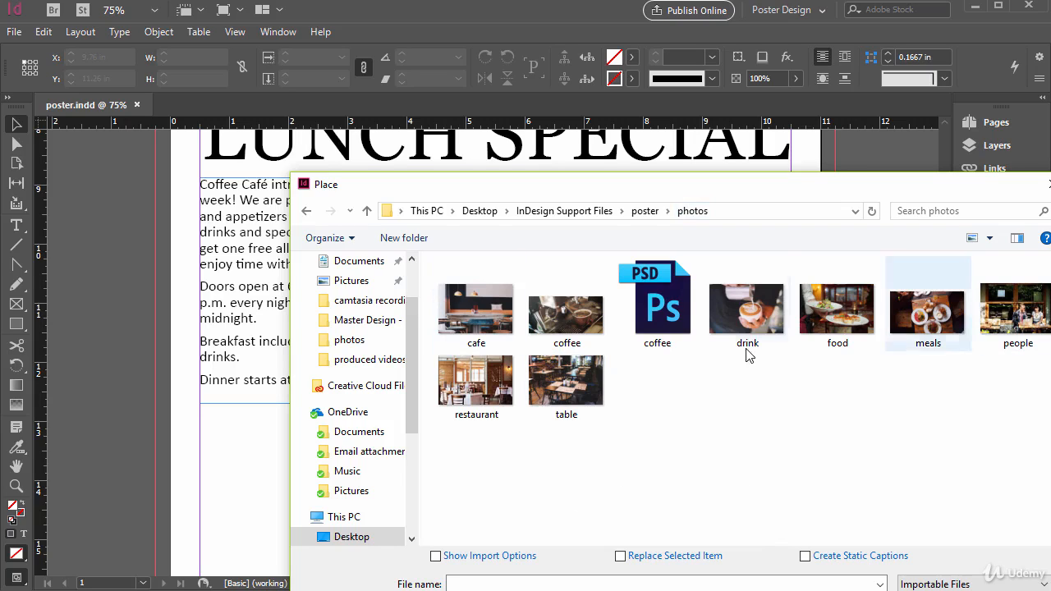
click(482, 312)
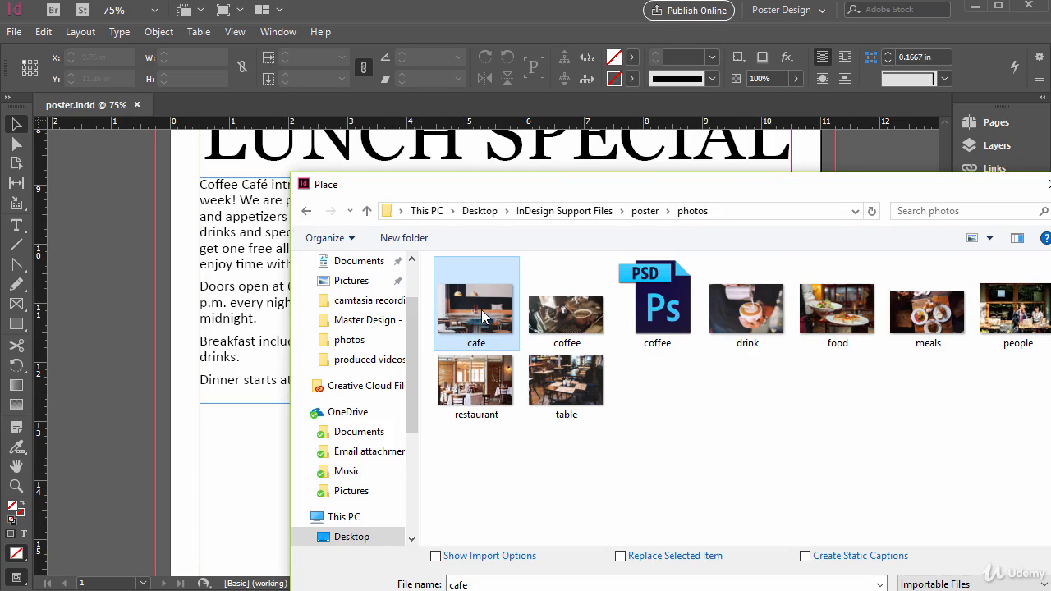
double_click(481, 310)
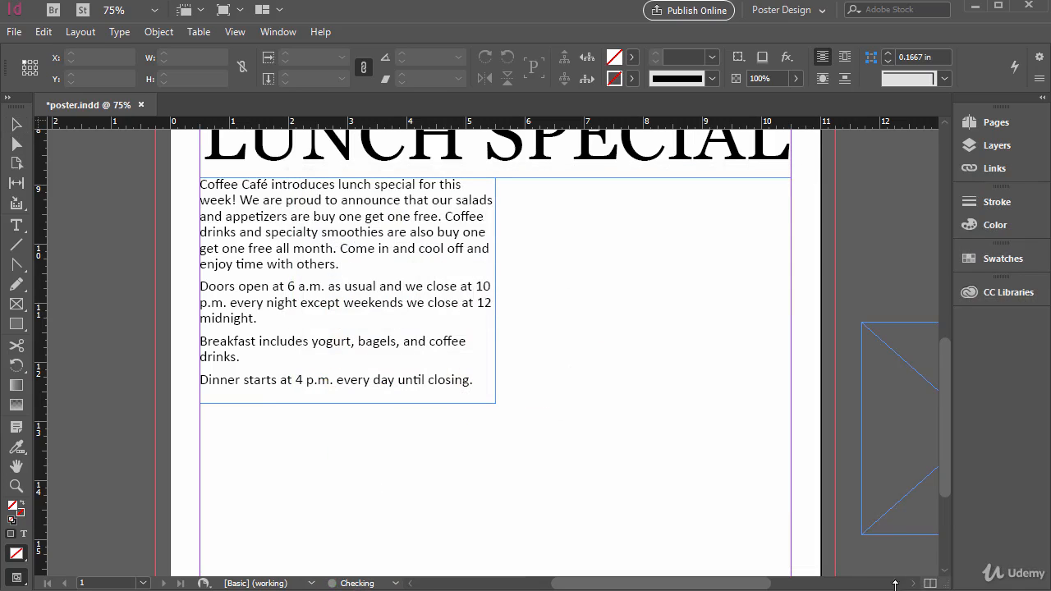
key(ctrl+minus)
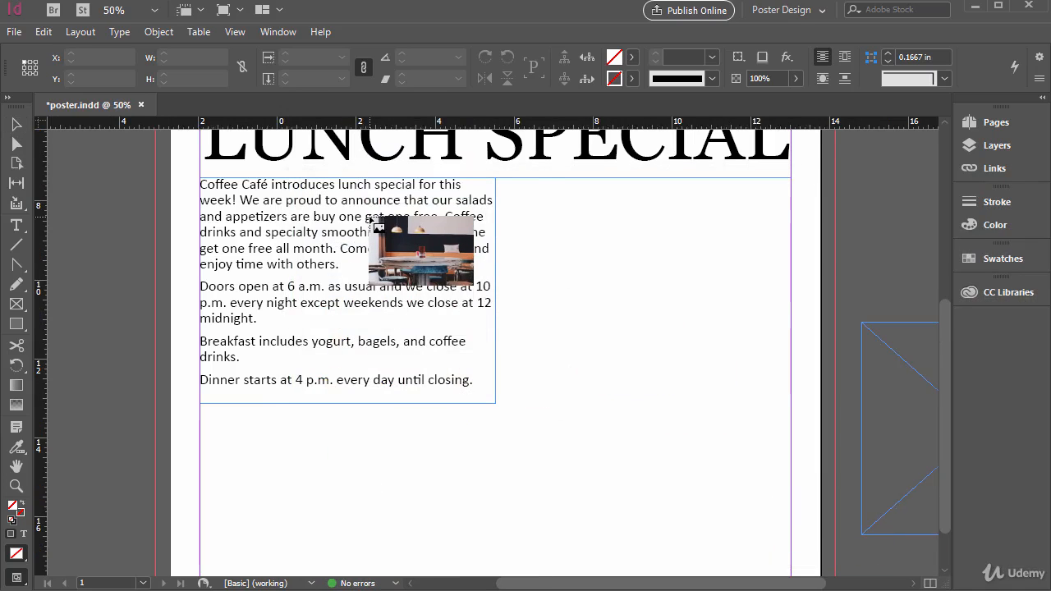
key(ctrl+minus)
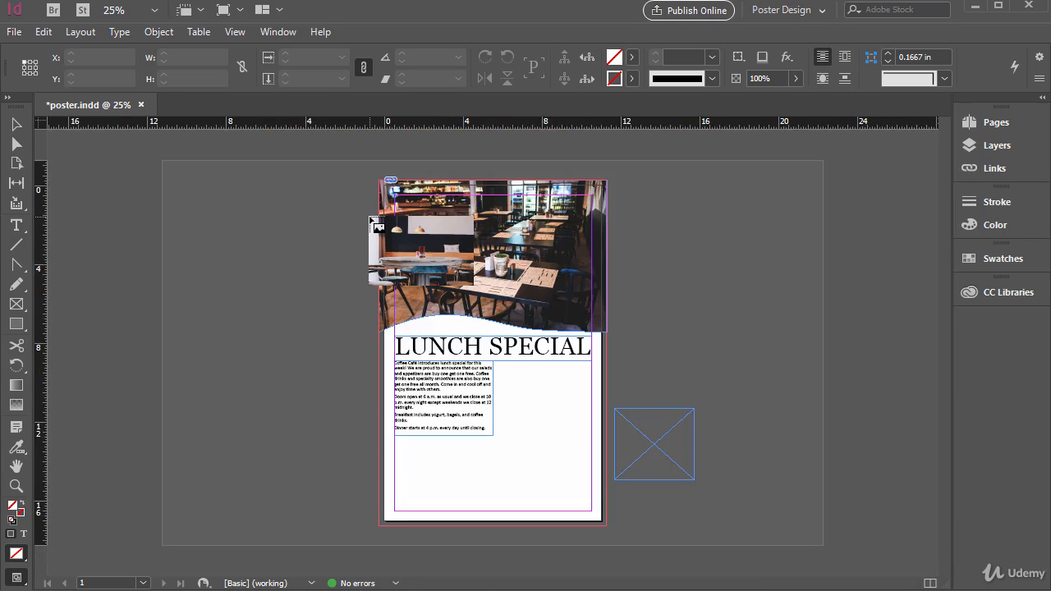
- Try placing the cafe photo at full size over the poster and shift it around the page
click(364, 321)
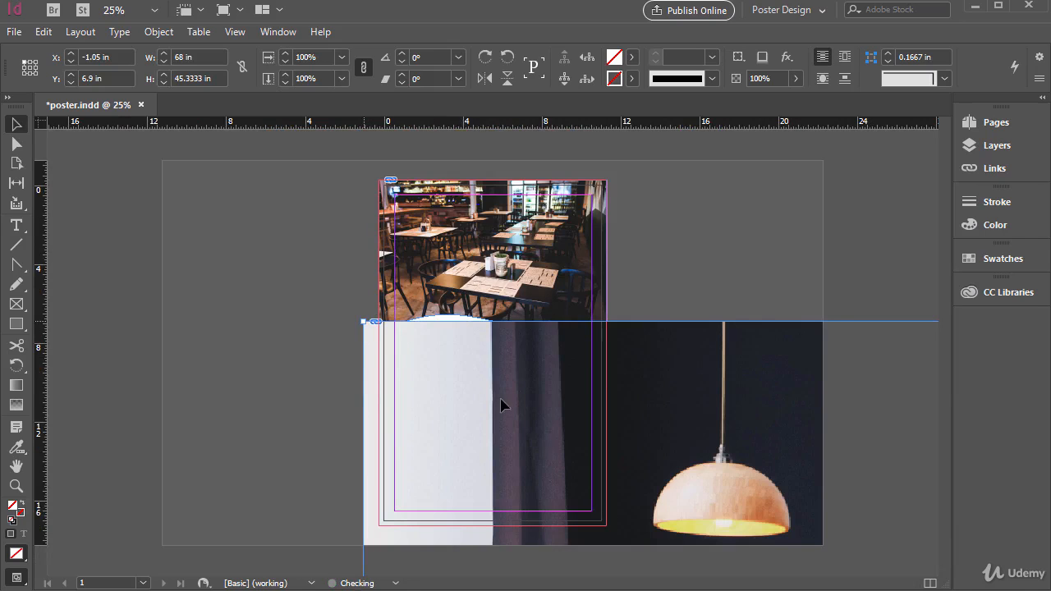
drag(649, 402, 422, 244)
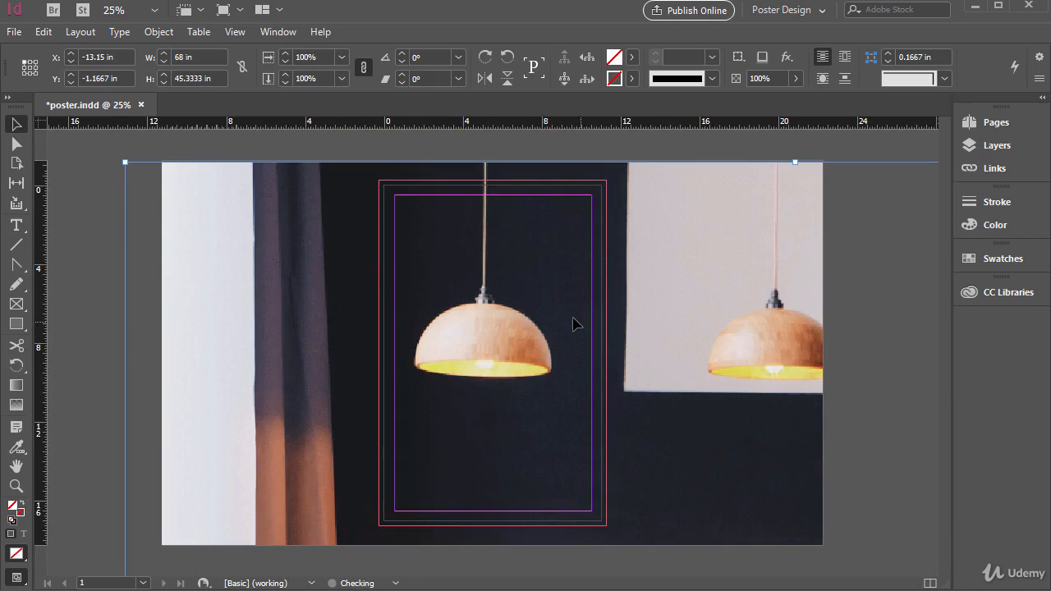
drag(331, 243, 655, 343)
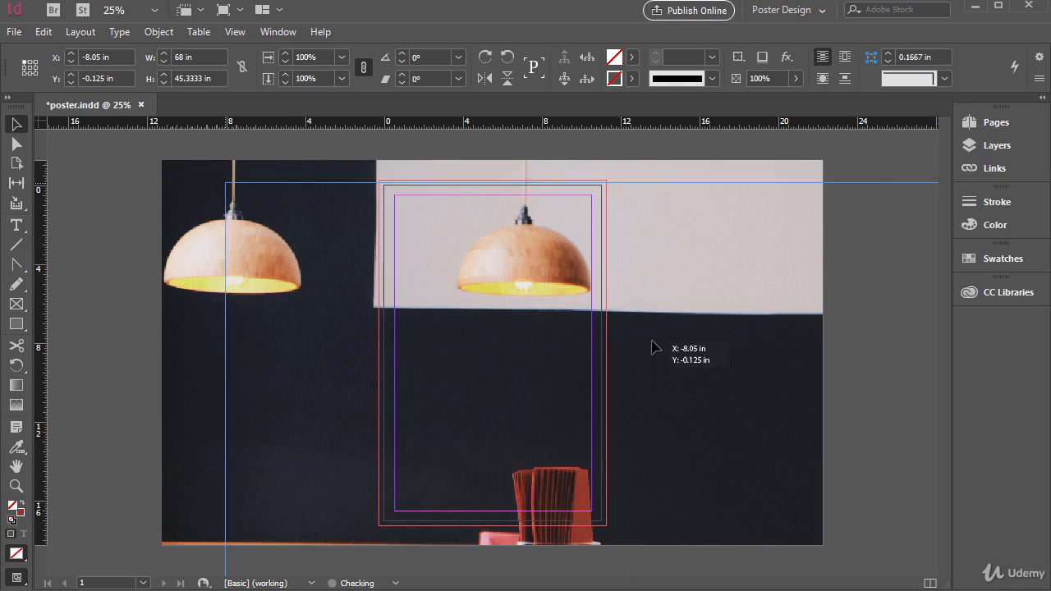
drag(482, 317, 734, 391)
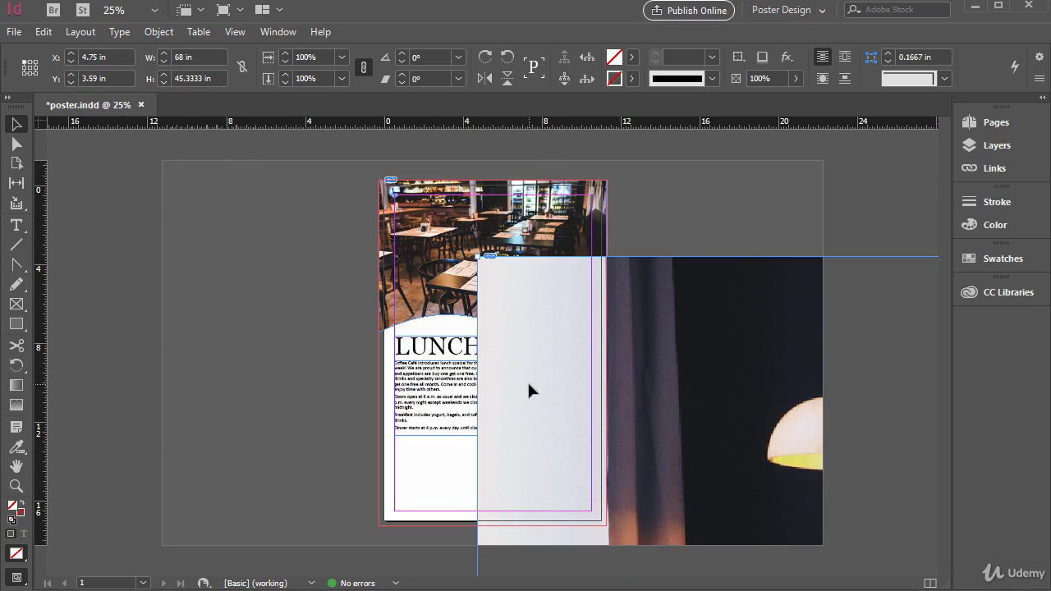
- Undo the moves and the full-size placement of the cafe photo, keeping the image loaded for placing
key(ctrl+z)
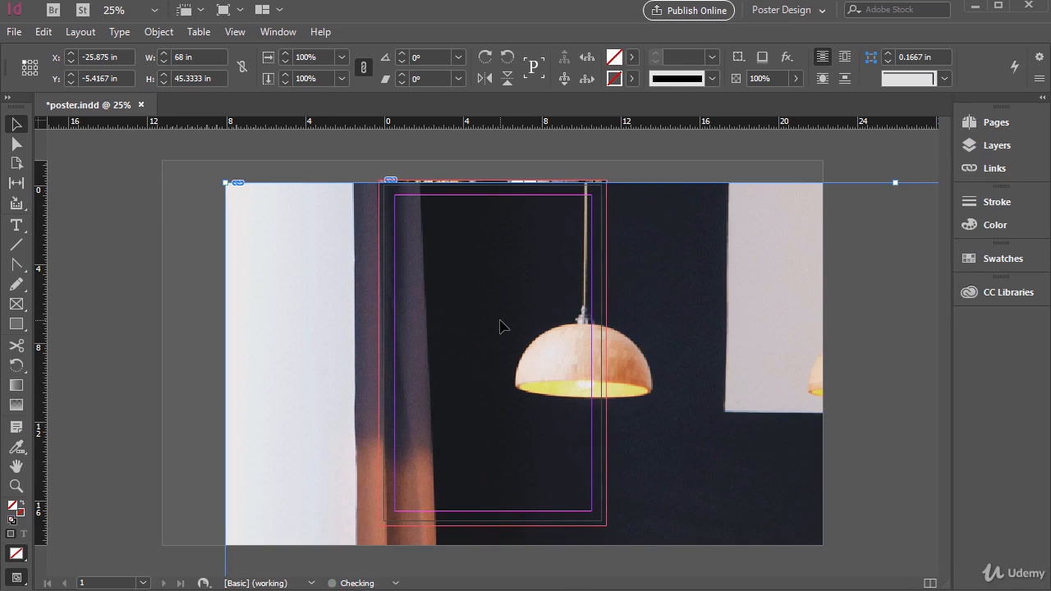
key(ctrl+z)
key(ctrl+z)
key(ctrl+z)
key(ctrl+z)
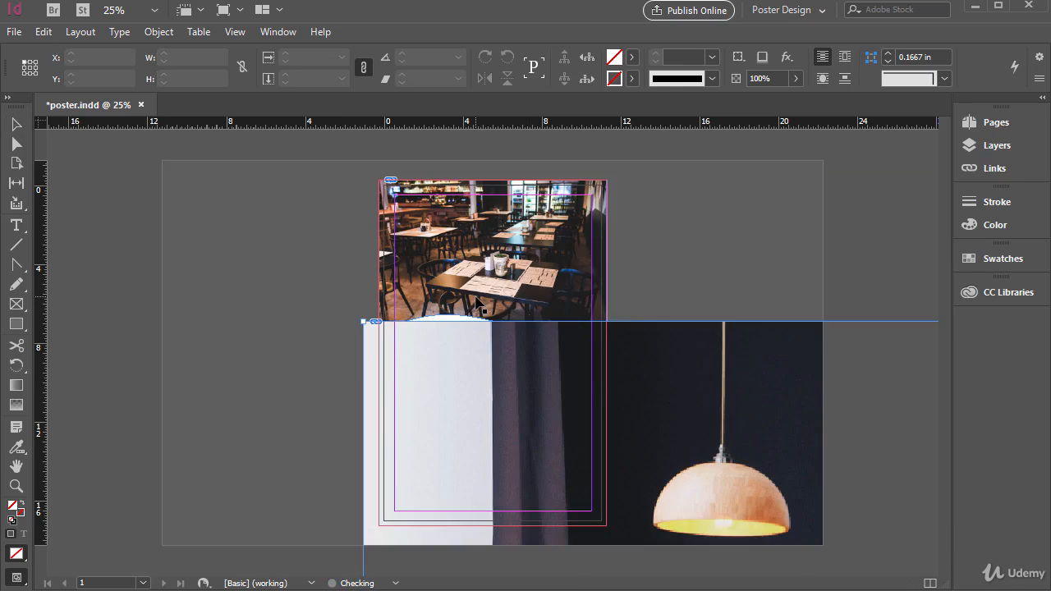
key(ctrl+z)
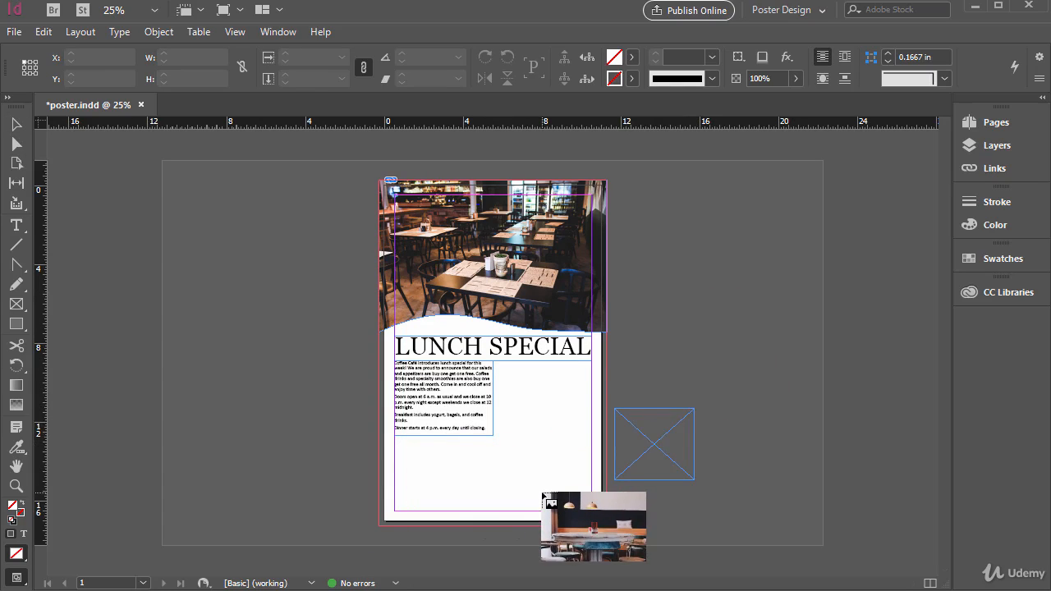
- Place the cafe photo at about 12.7 by 8.5 in and move it over the page's lower right part
drag(293, 262, 669, 523)
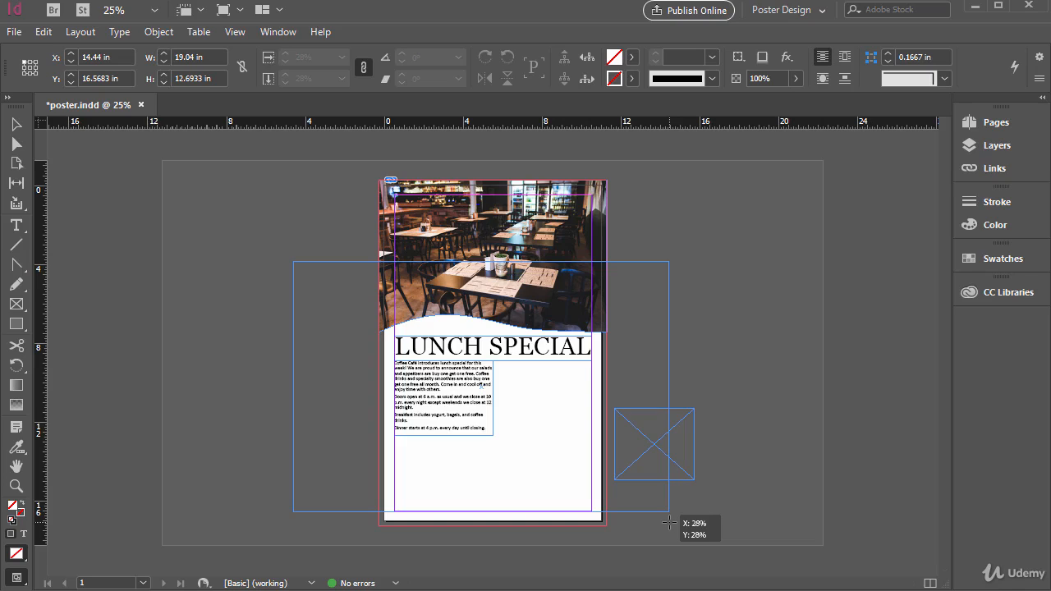
drag(669, 522, 545, 428)
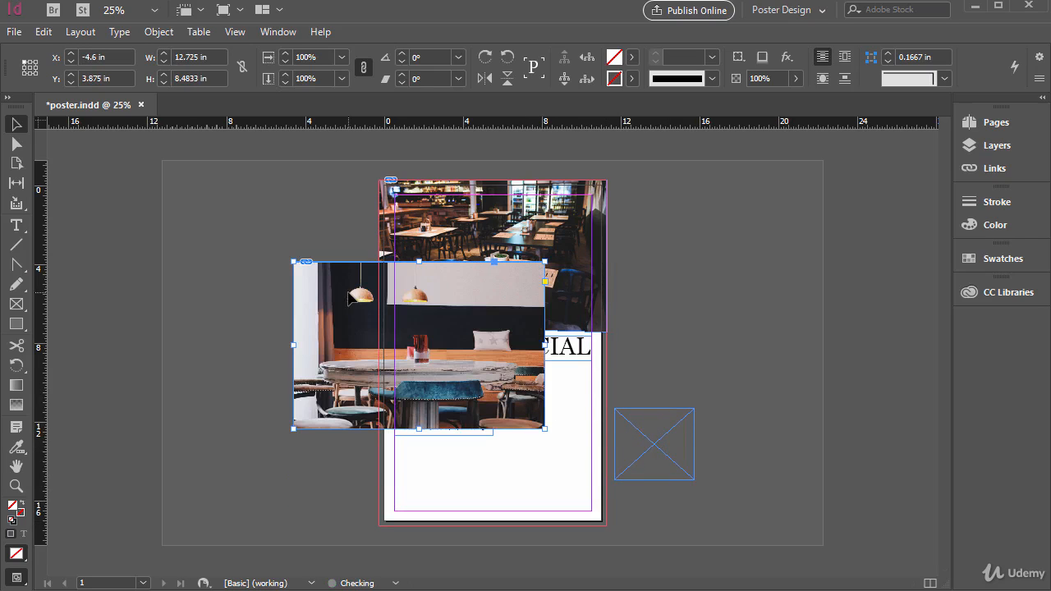
drag(365, 324, 597, 394)
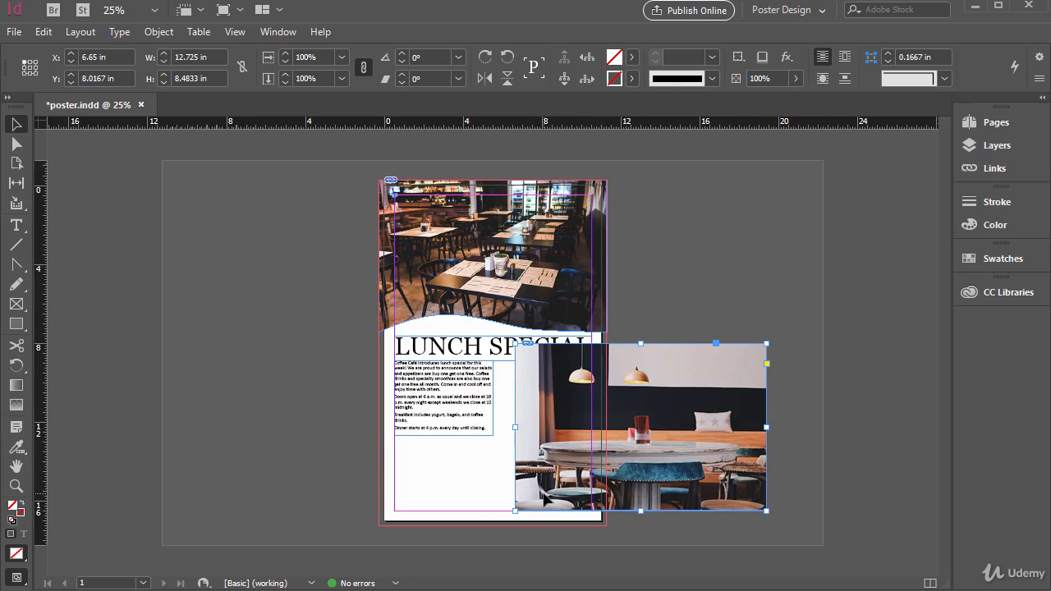
drag(544, 499, 584, 423)
drag(699, 320, 671, 396)
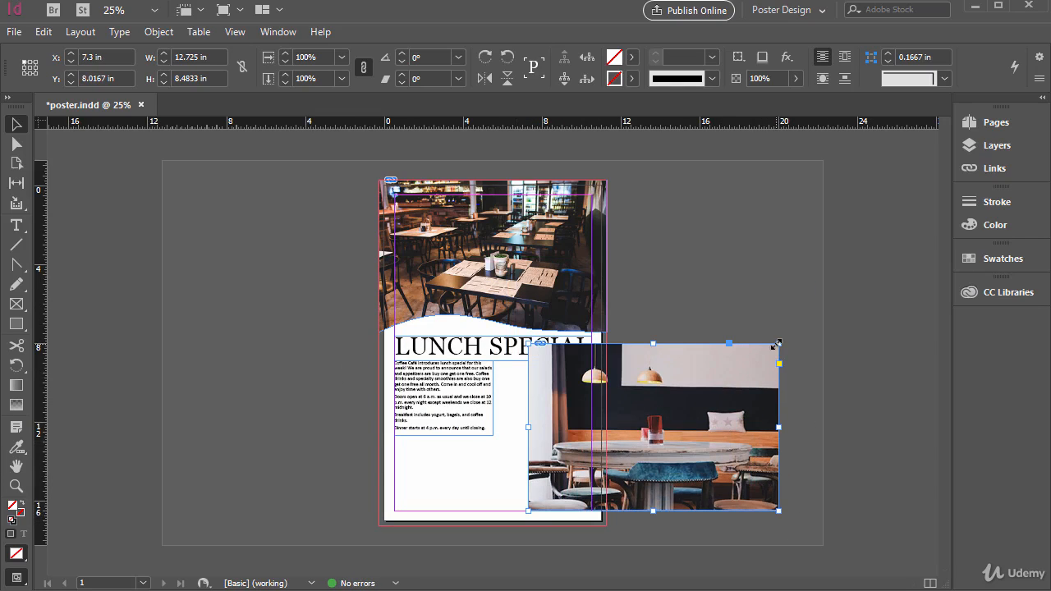
- Resize only the cafe photo's frame, leaving it about 13 by 8.65 in around the image
drag(778, 344, 803, 325)
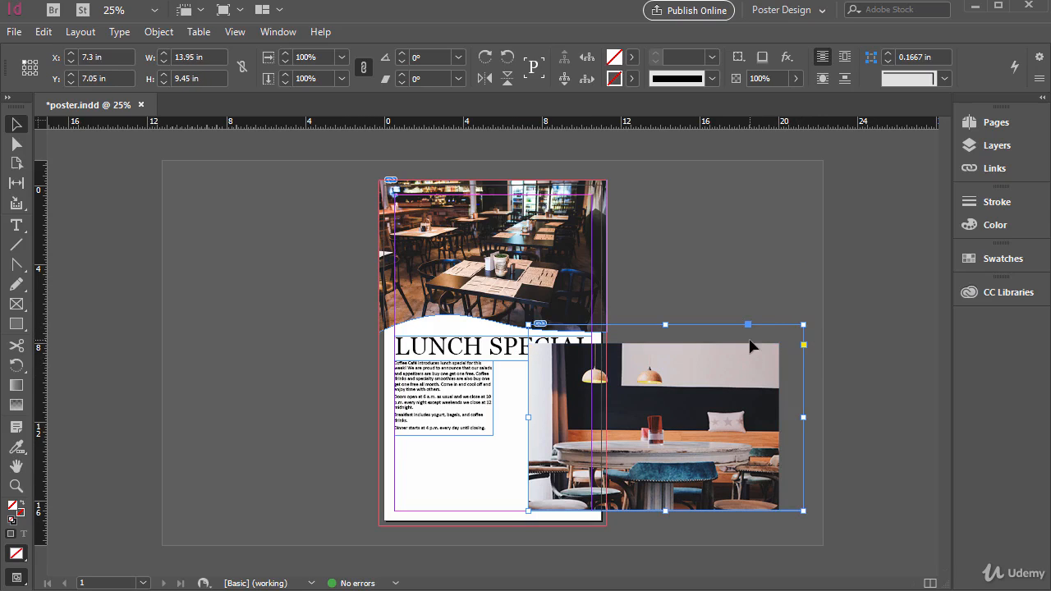
drag(800, 327, 805, 320)
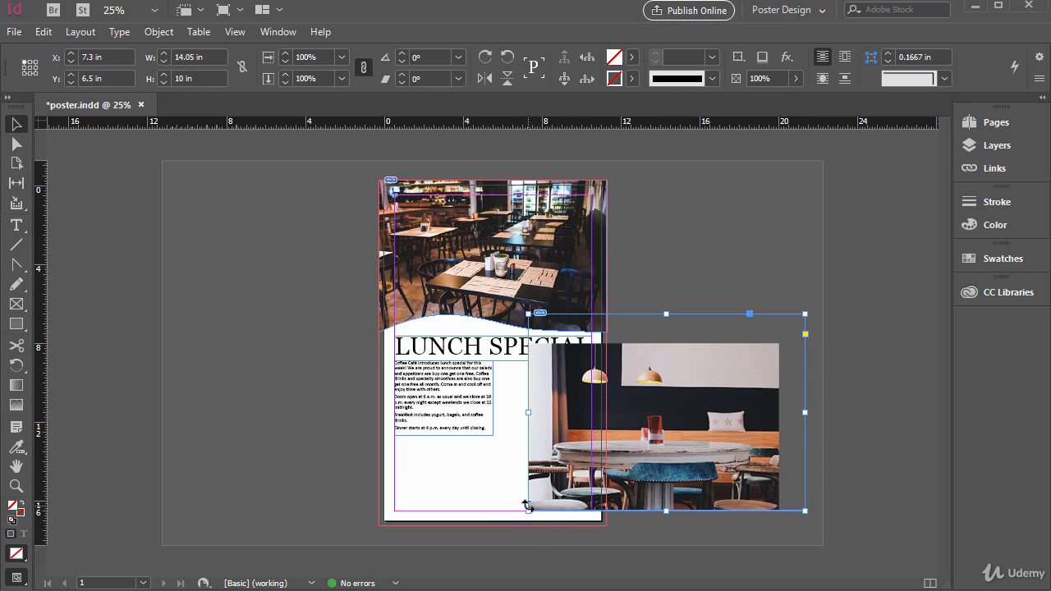
mouse_move(527, 510)
mouse_down()
mouse_move(497, 540)
mouse_move(528, 510)
mouse_up()
drag(805, 315, 786, 340)
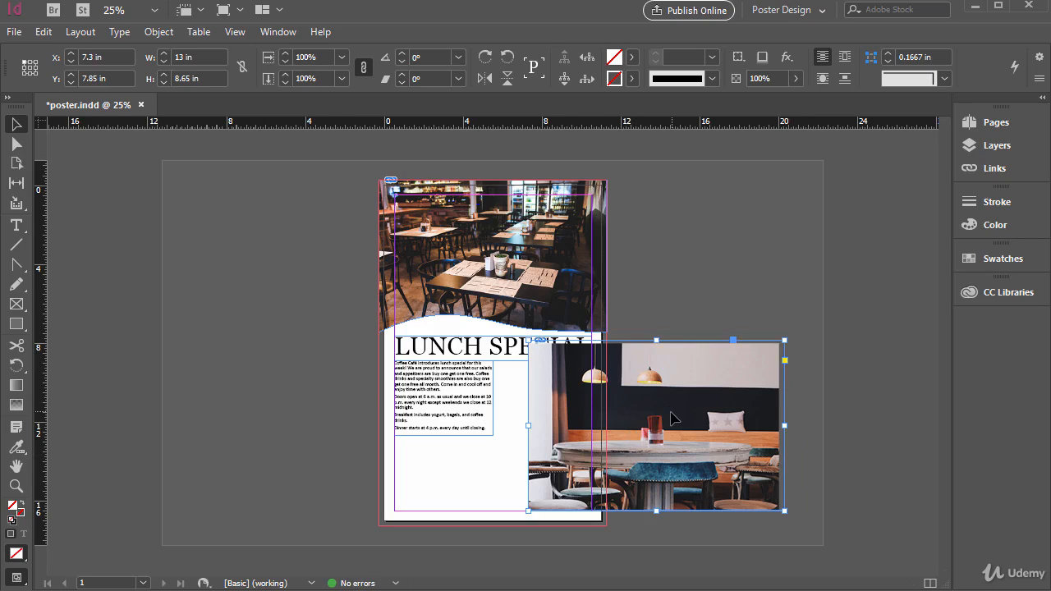
- Move the cafe photo onto the pasteboard beside the page and nudge the image inside its frame
drag(709, 413, 813, 289)
click(752, 303)
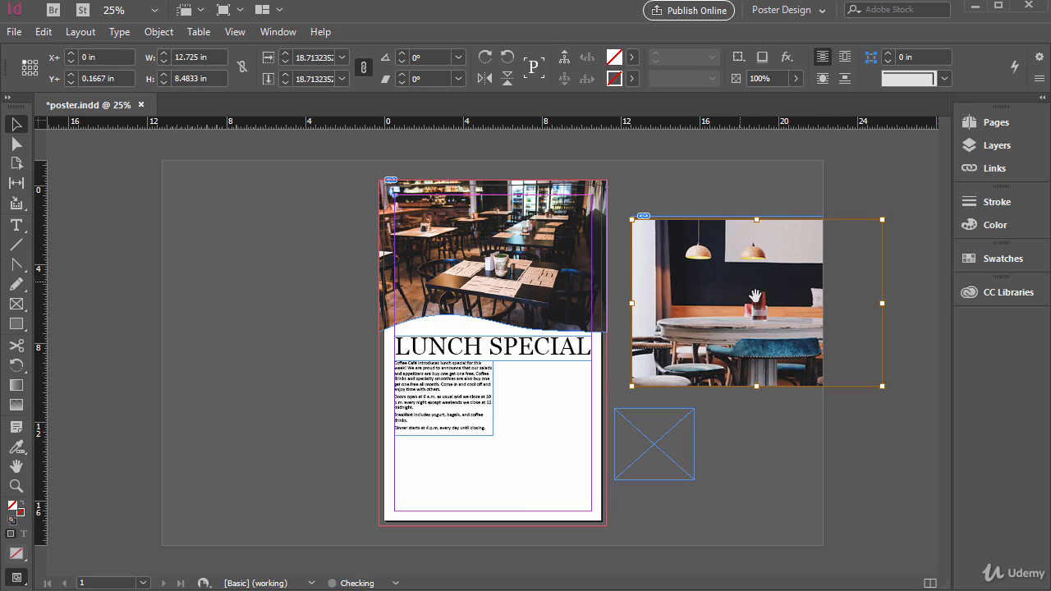
mouse_move(751, 300)
mouse_down()
mouse_move(730, 256)
mouse_move(761, 307)
mouse_up()
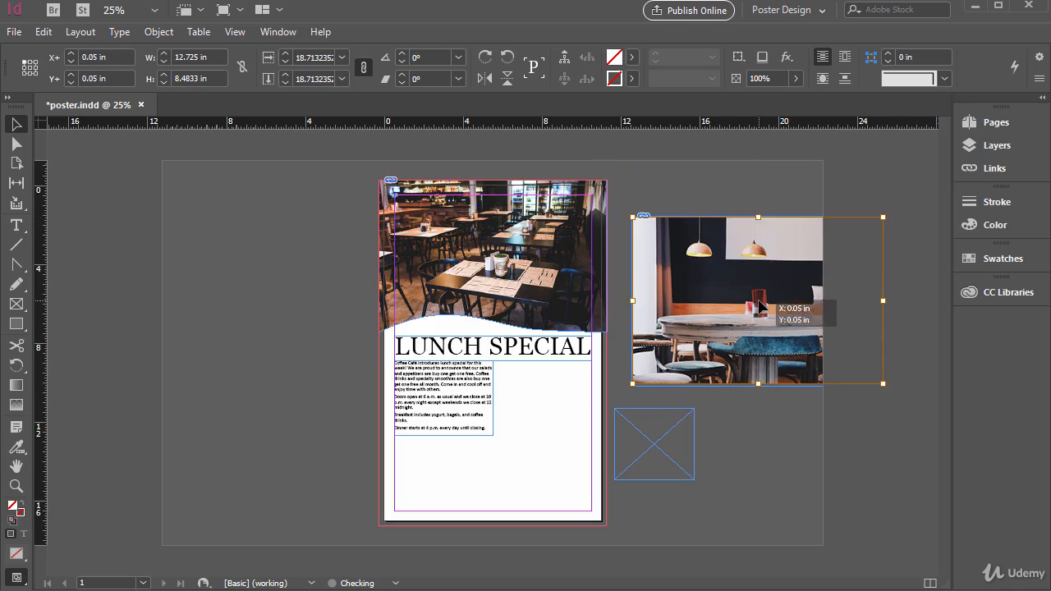
click(792, 189)
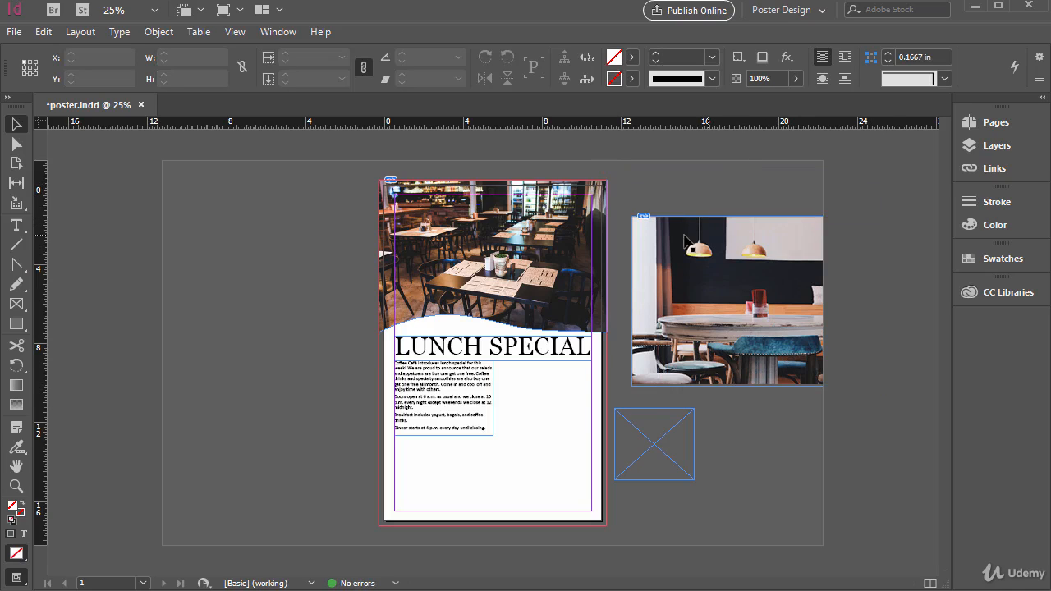
- Enlarge the cafe photo's frame to about 13.05 by 8.75 in and move it beside the body text
click(646, 374)
mouse_move(630, 385)
mouse_down()
mouse_move(614, 409)
mouse_move(630, 389)
mouse_up()
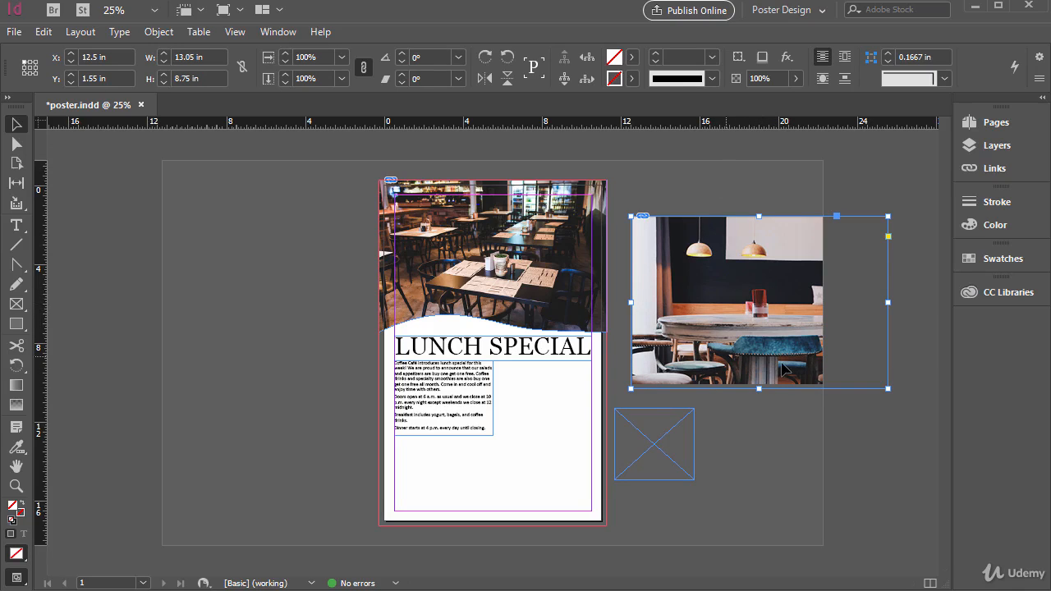
drag(739, 261, 598, 413)
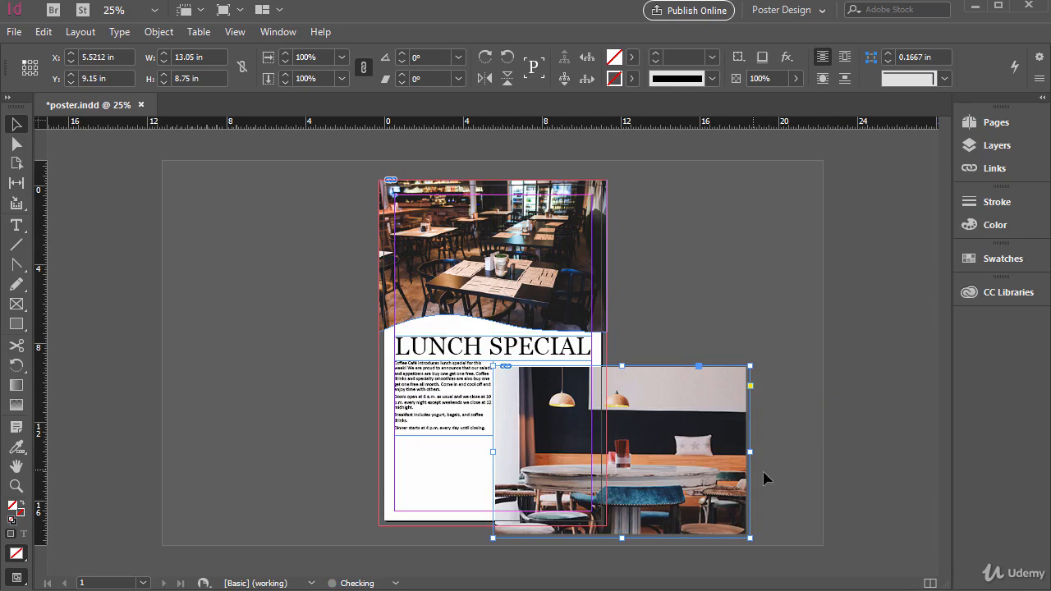
- Delete the cafe photo and the empty placeholder frame on the pasteboard
key(Delete)
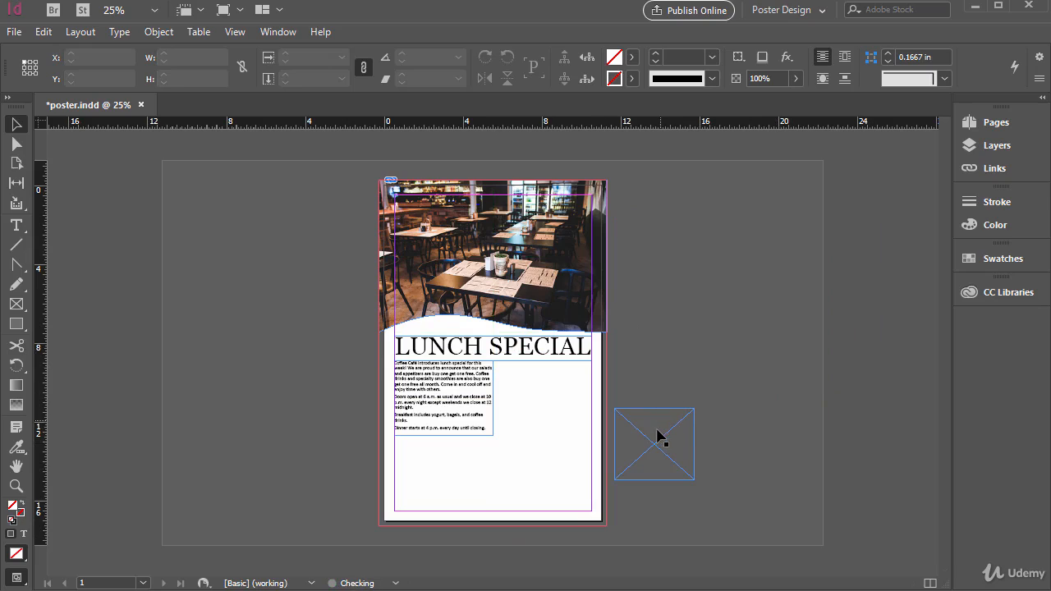
drag(657, 431, 743, 384)
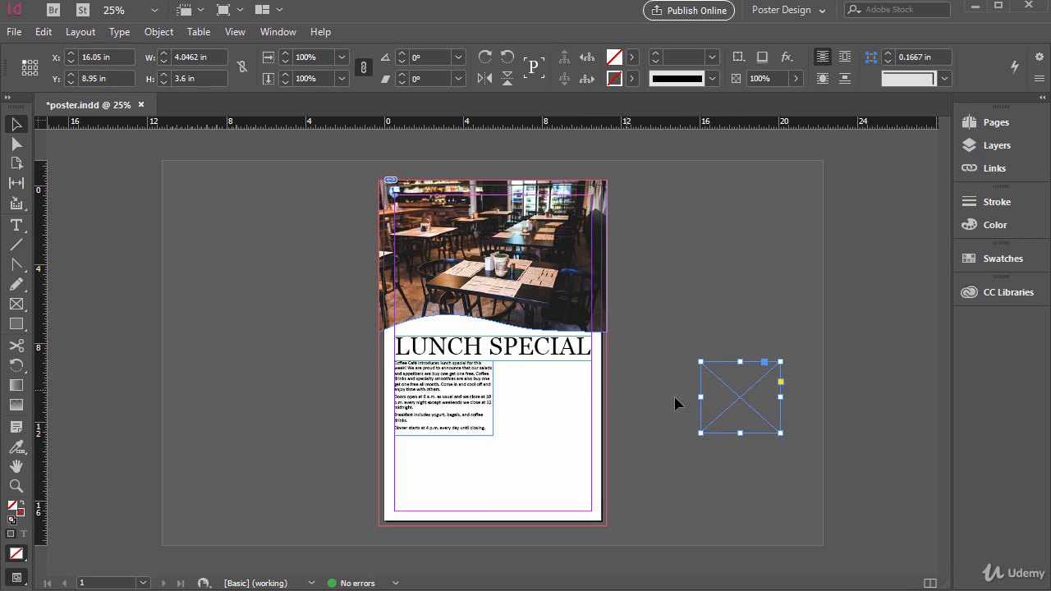
key(Delete)
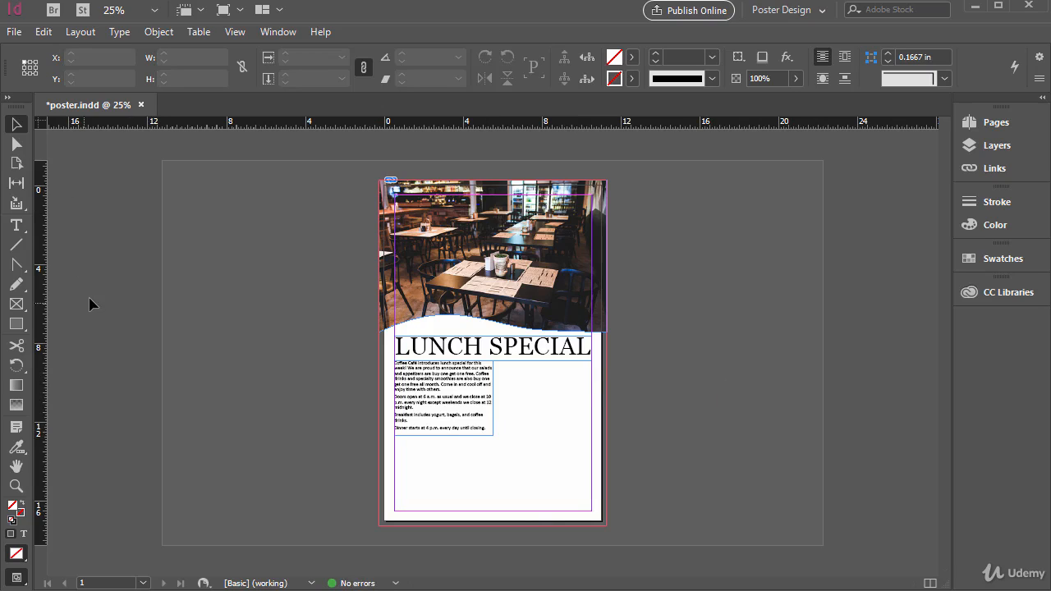
- Draw a square Rectangle Frame about 3.18 in wide in the page's lower left margin corner, below the body text
click(16, 305)
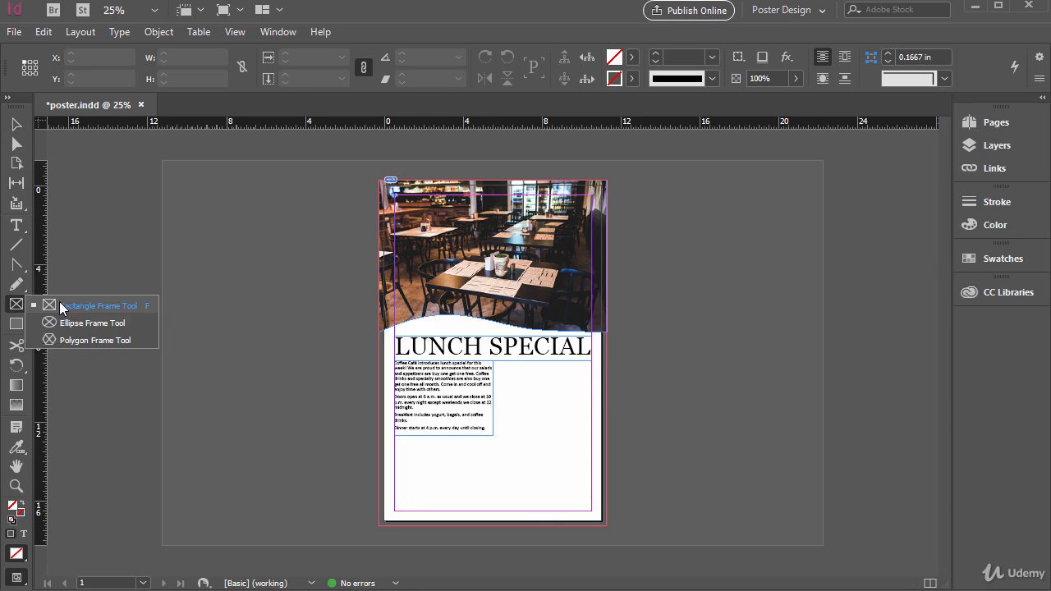
click(60, 307)
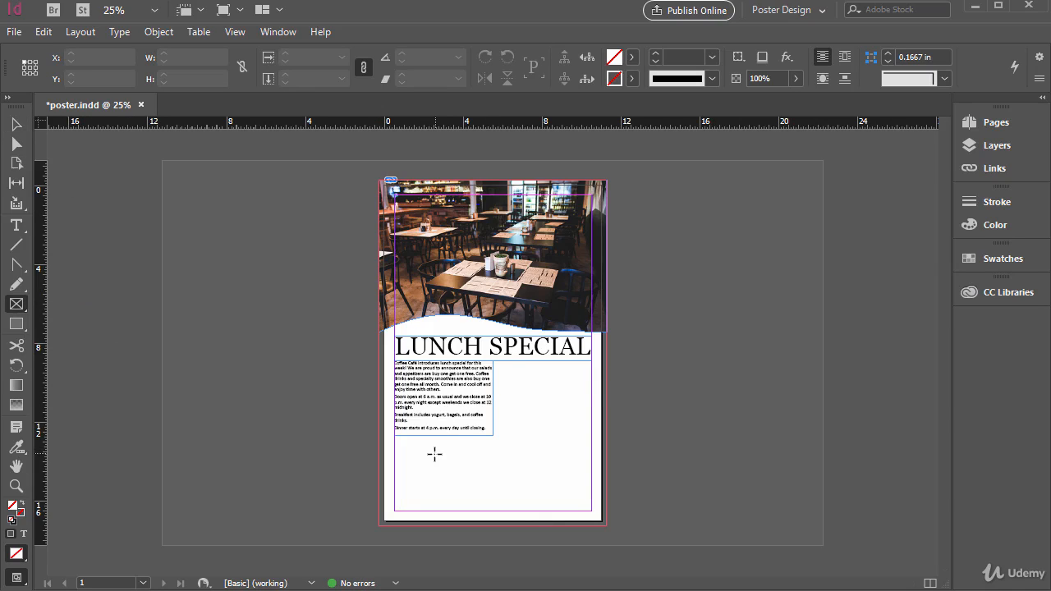
key(ctrl+equal)
key(ctrl+equal)
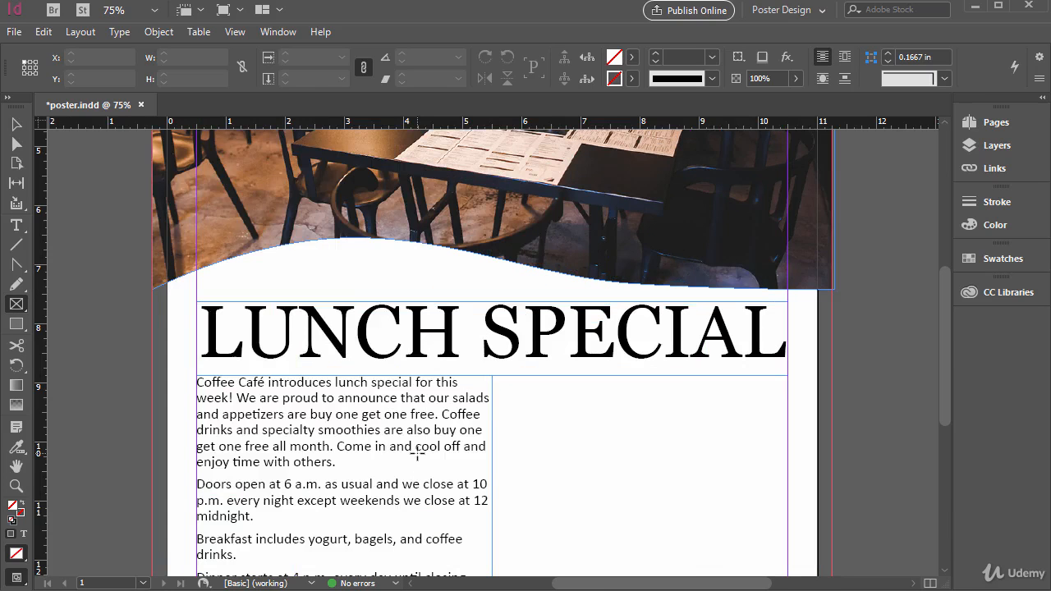
scroll(473, 398, down, 8)
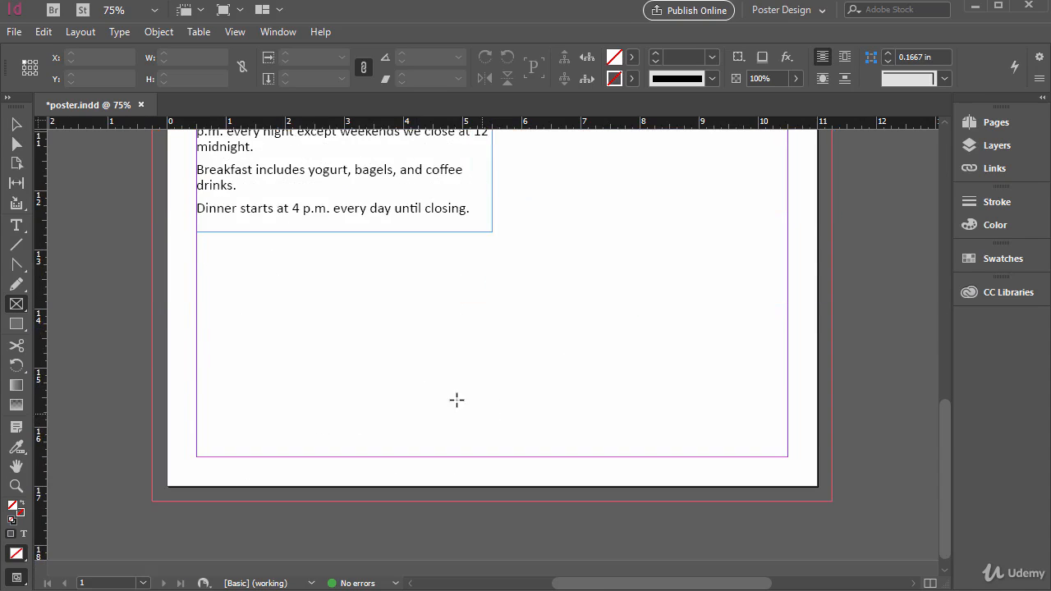
scroll(261, 329, up, 2)
drag(197, 344, 414, 530)
click(16, 128)
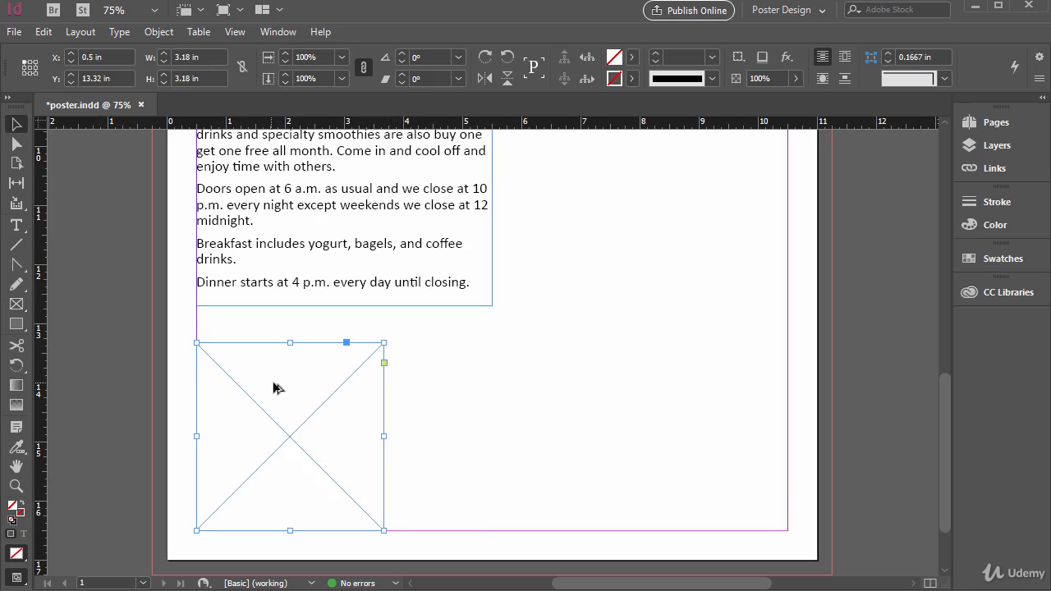
- Duplicate the square placeholder frame twice along the bottom margin, with one copy ending at the right margin and the other centred between
drag(275, 388, 676, 399)
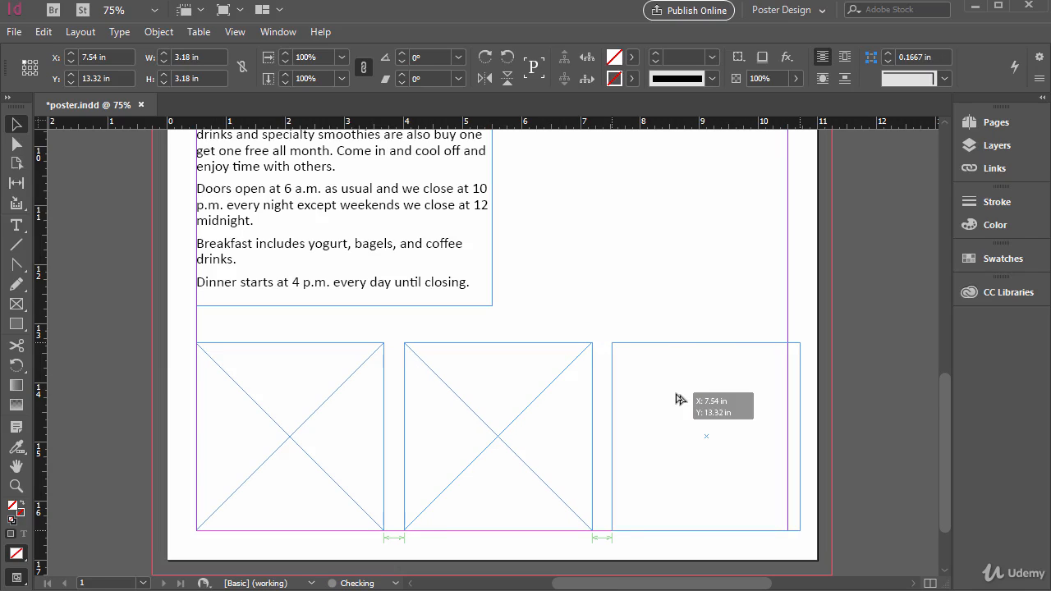
drag(678, 399, 671, 399)
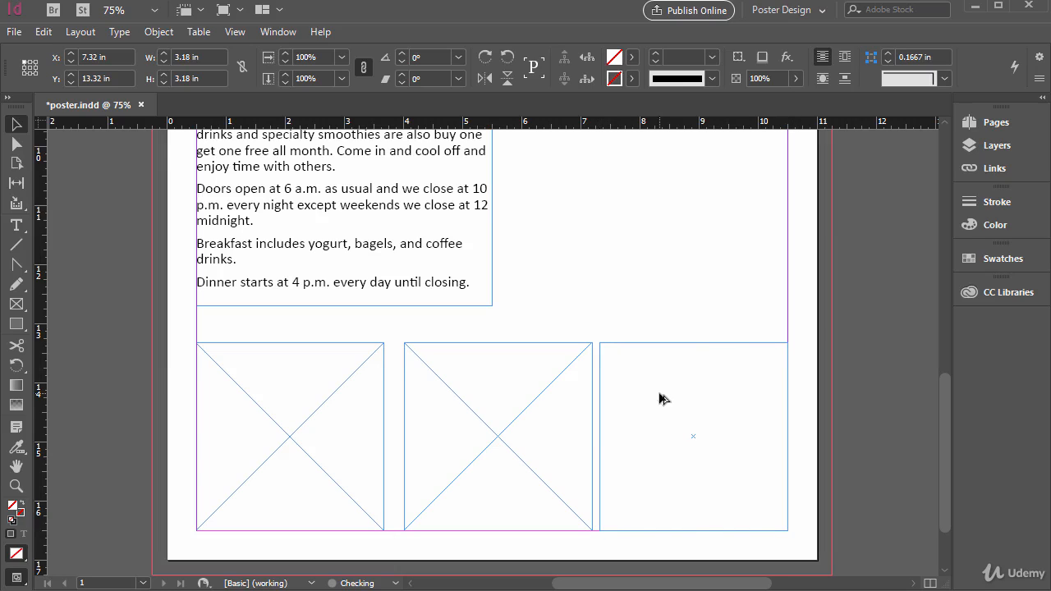
click(620, 281)
drag(549, 394, 545, 396)
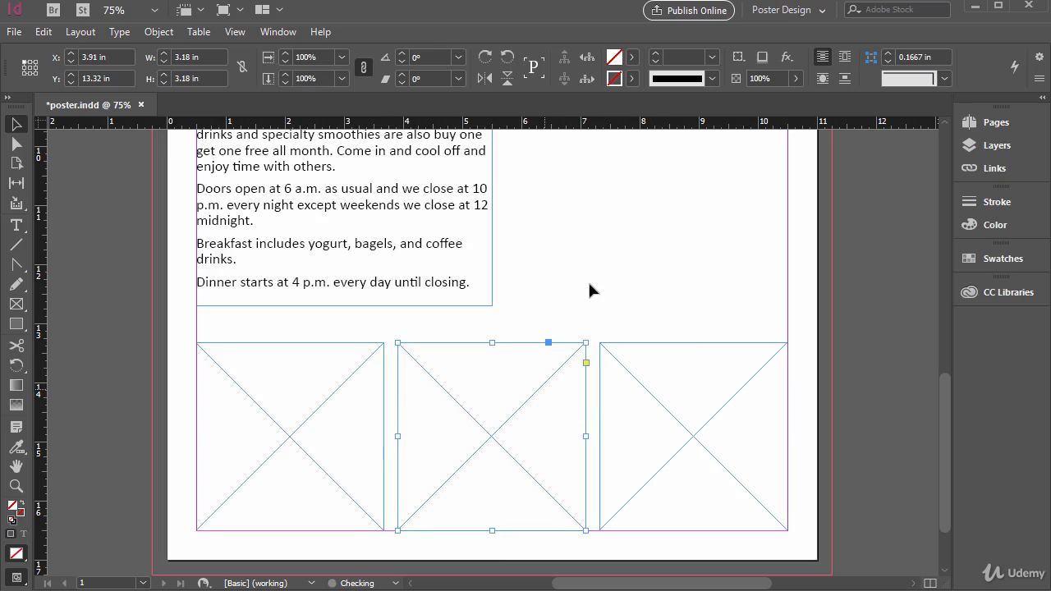
click(589, 274)
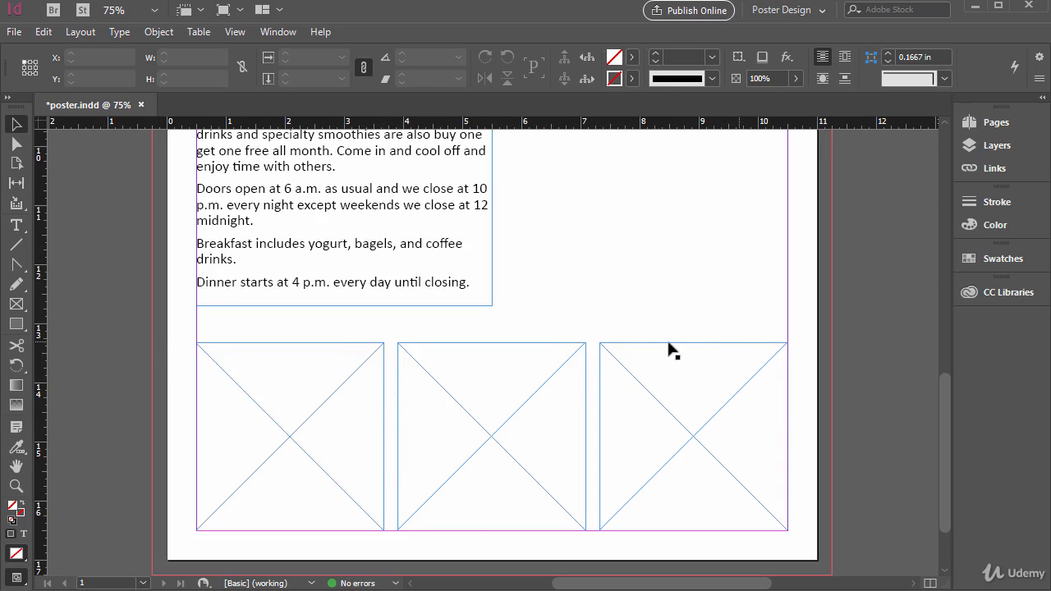
- Draw a Rectangle Frame about 4.88 by 4.25 in below the headline, between the body text and the right margin
scroll(706, 411, up, 3)
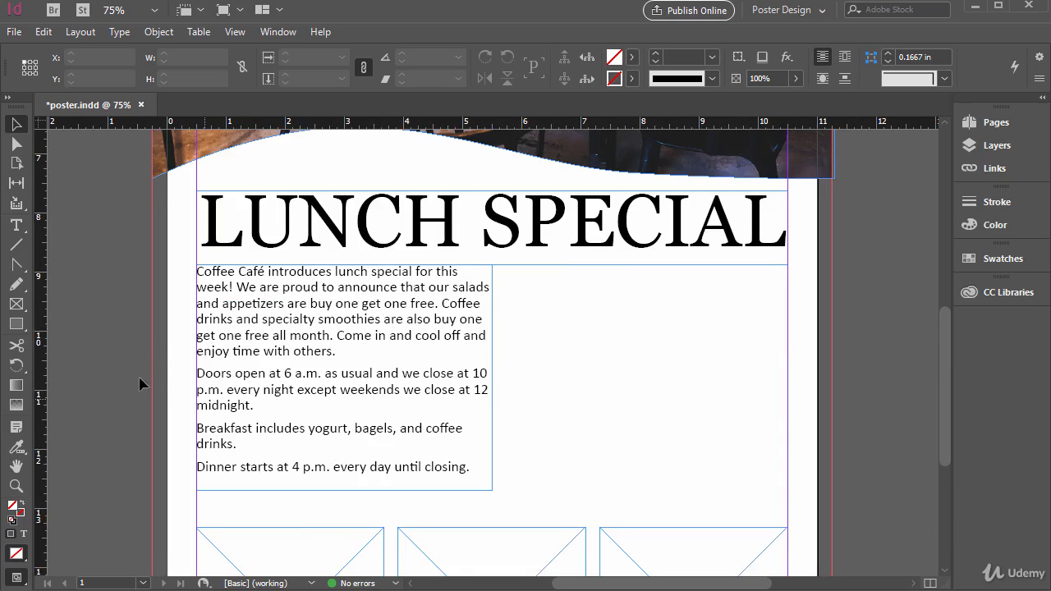
click(17, 303)
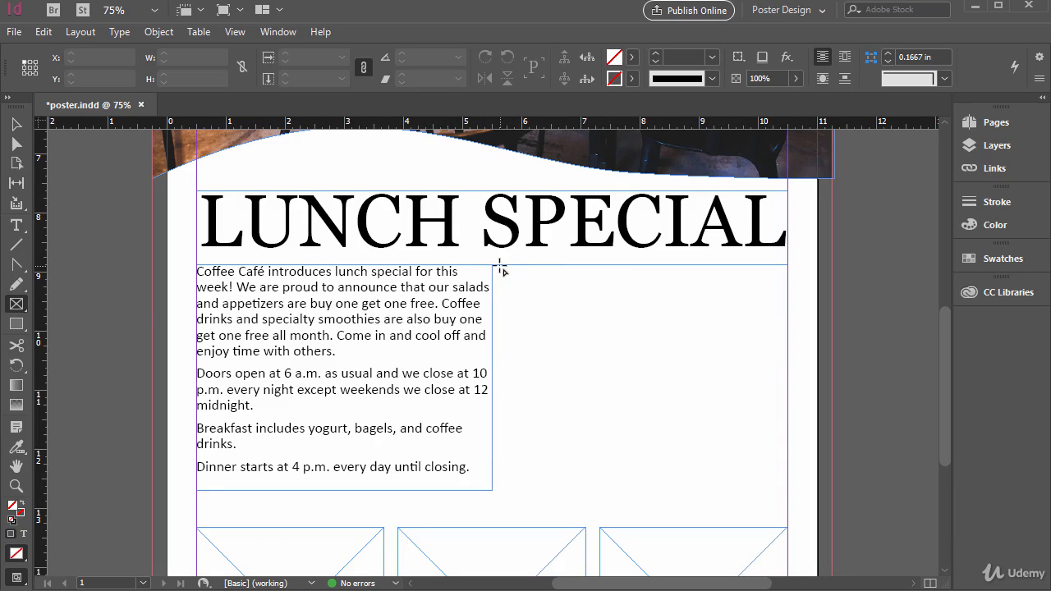
drag(499, 268, 785, 517)
key(v)
scroll(340, 375, up, 10)
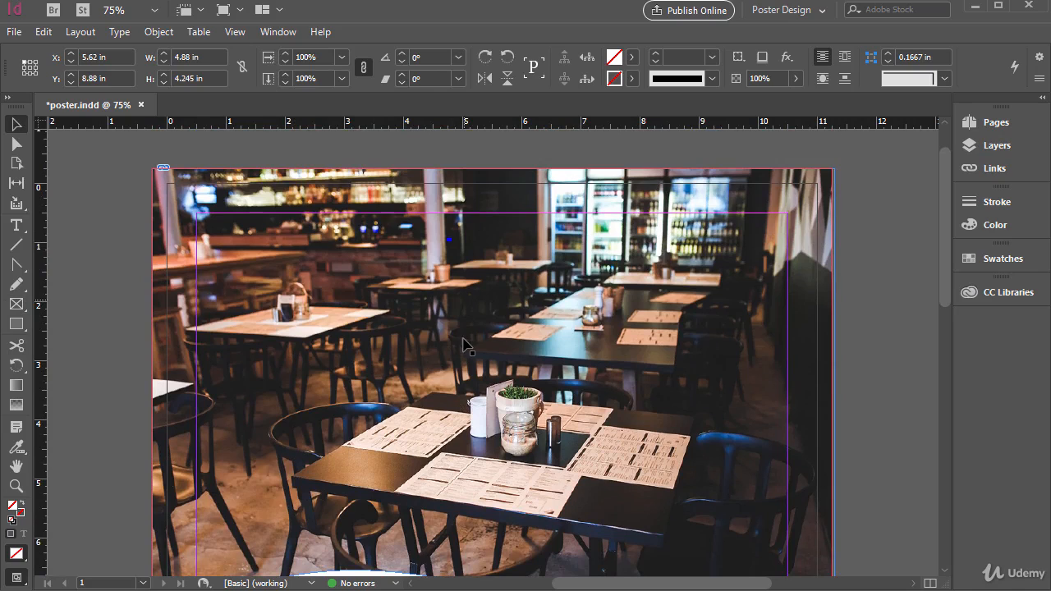
click(464, 345)
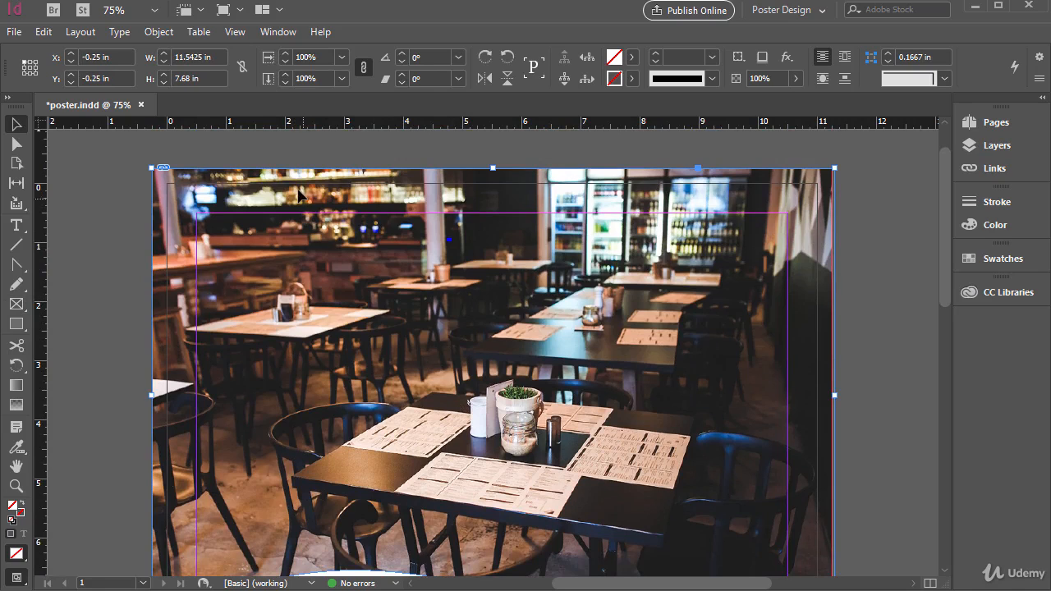
right_click(264, 180)
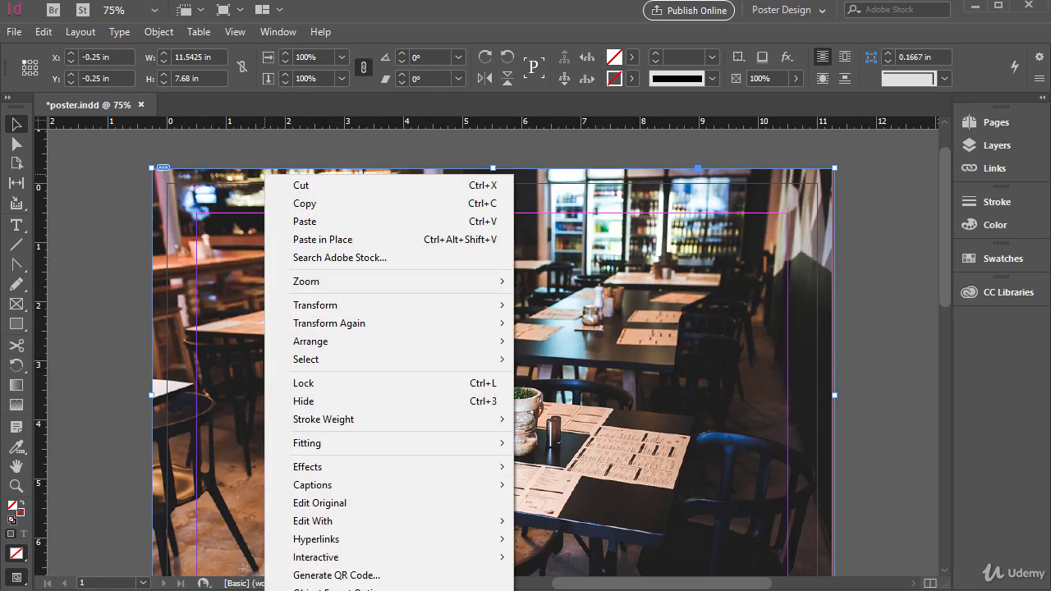
click(504, 158)
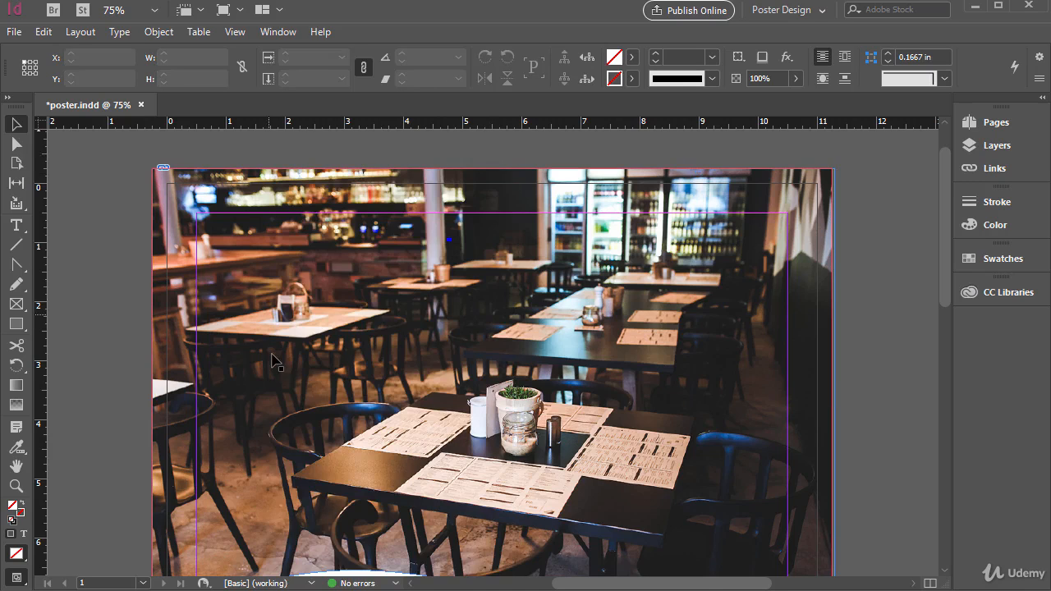
scroll(274, 356, down, 5)
scroll(415, 389, down, 5)
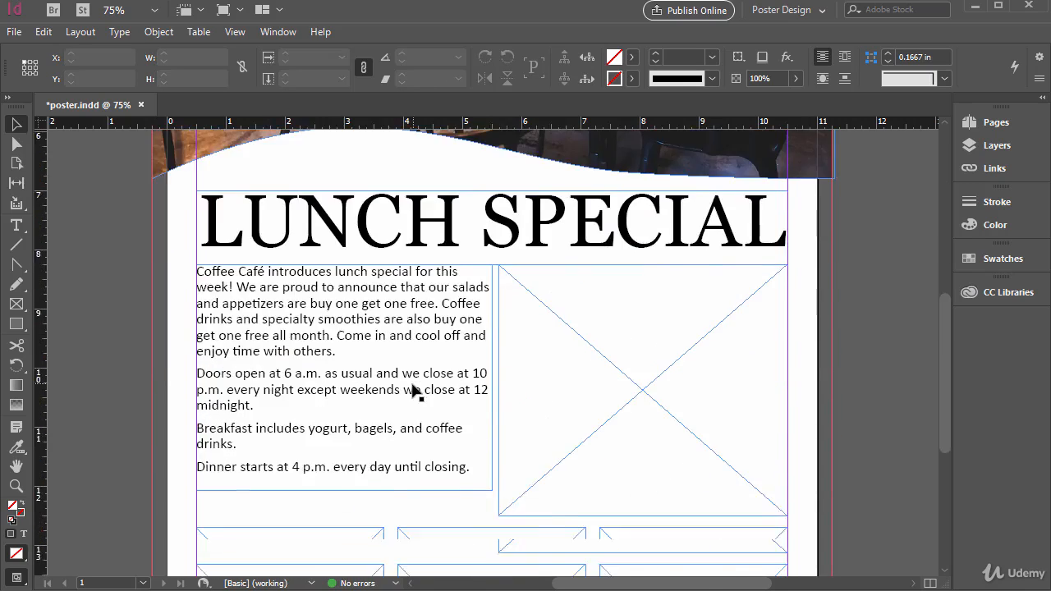
- Open the Display Performance preferences and go through the Fast and Typical view settings, ending on High Quality
click(43, 31)
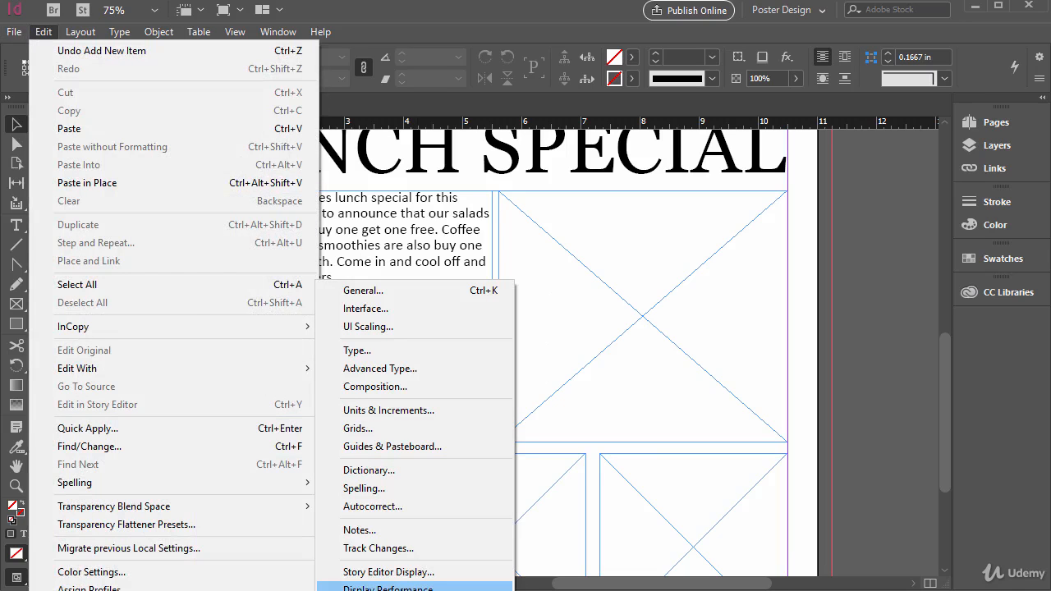
click(388, 587)
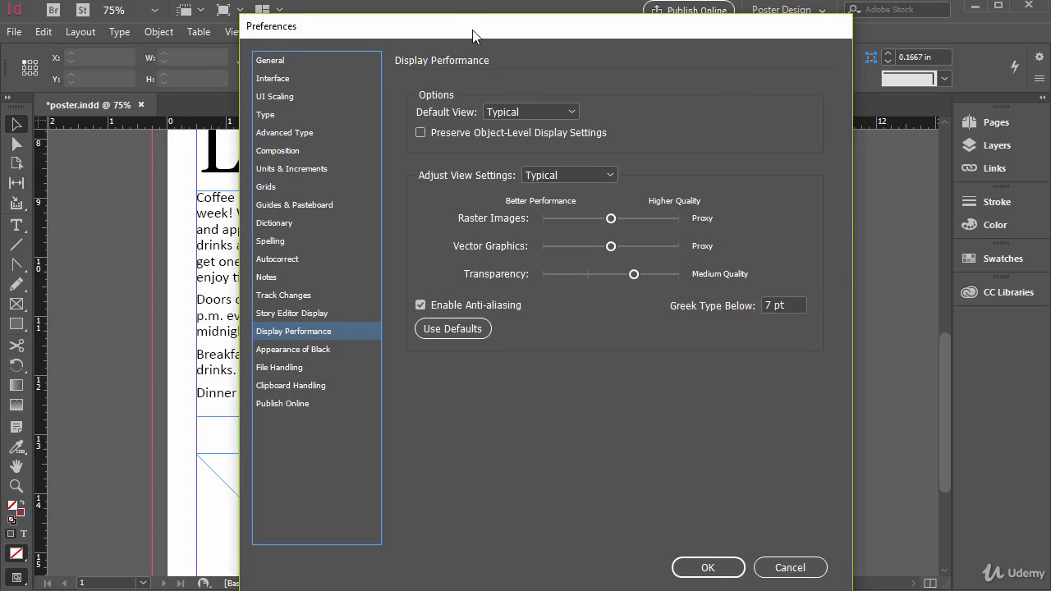
drag(472, 30, 407, 26)
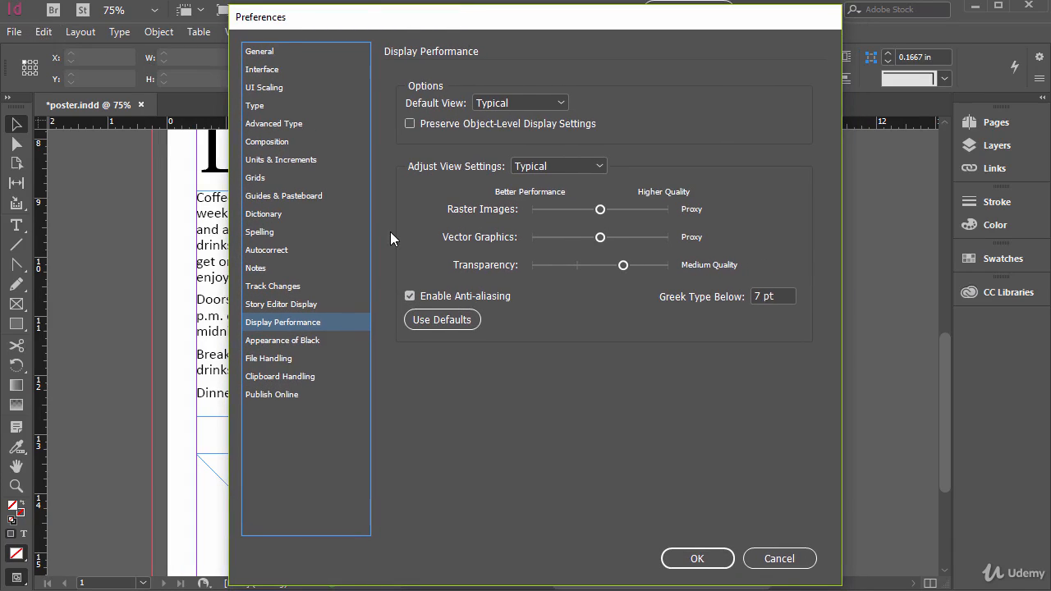
click(564, 164)
click(546, 184)
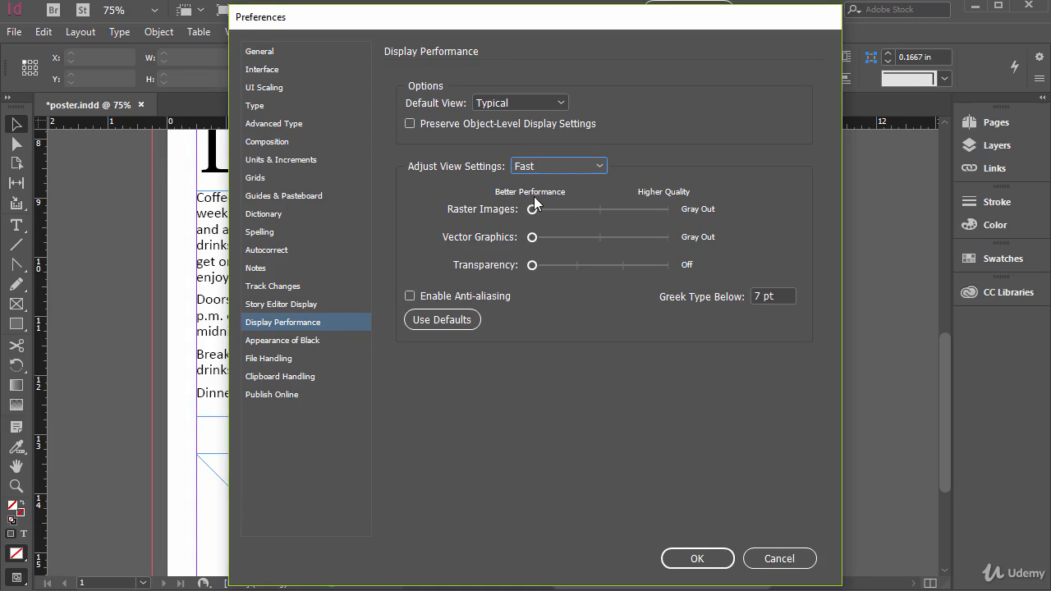
click(599, 168)
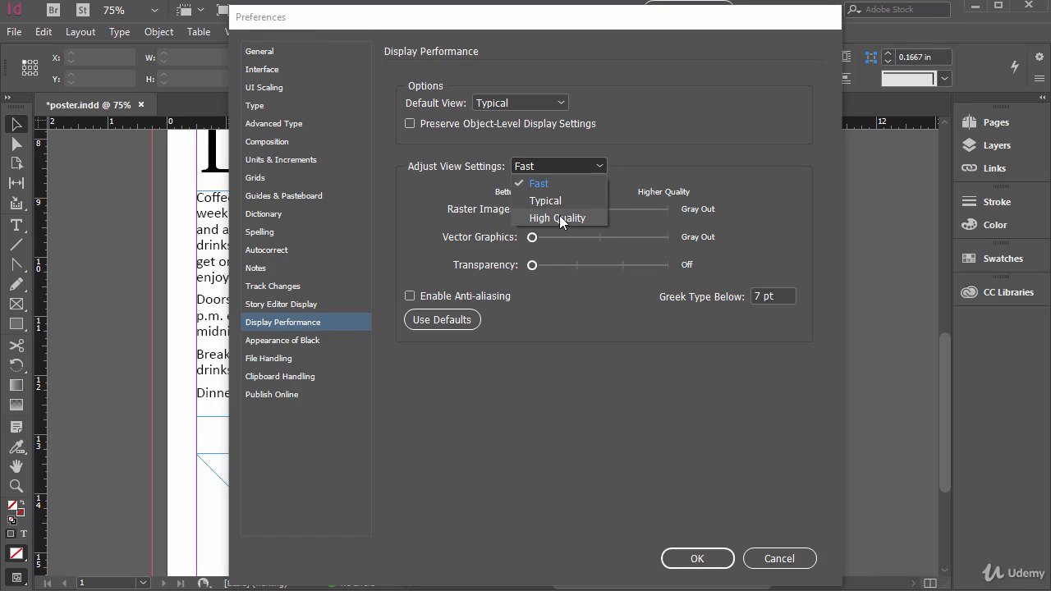
click(545, 198)
click(566, 166)
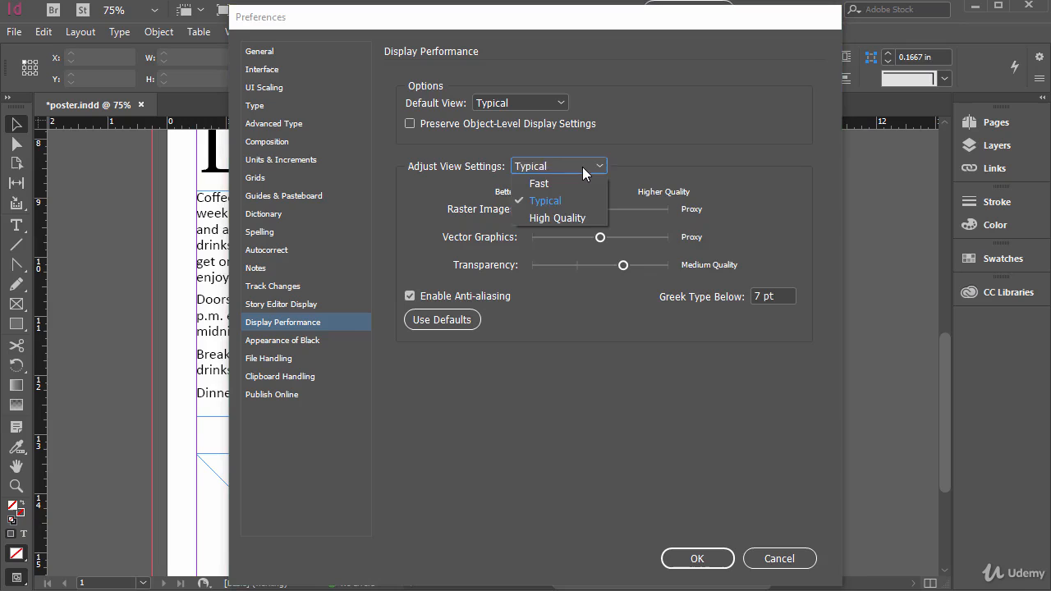
click(569, 216)
- Set the default view to High Quality and apply the preferences
click(554, 107)
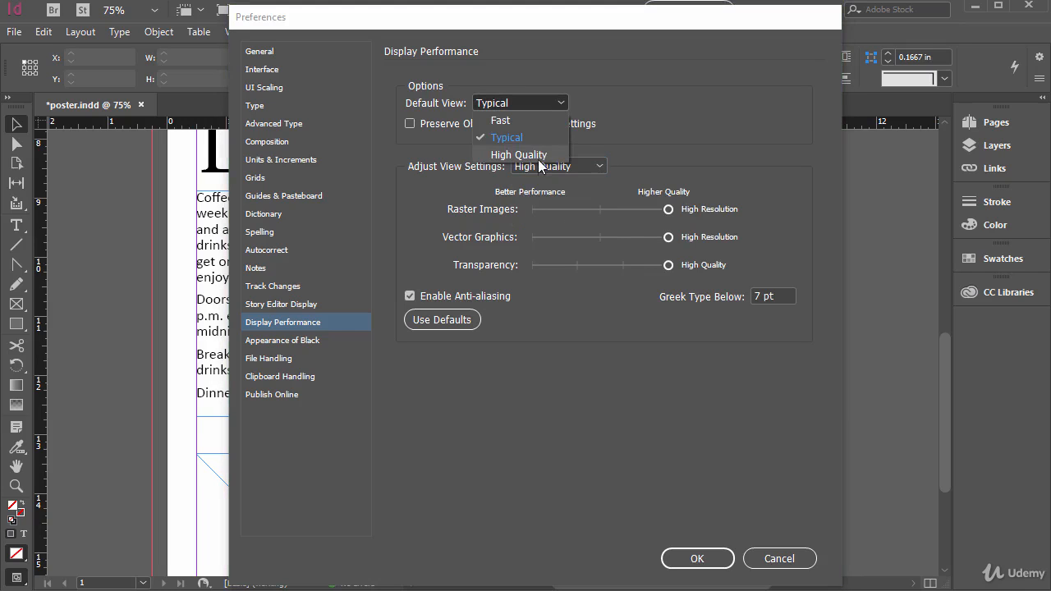
click(538, 155)
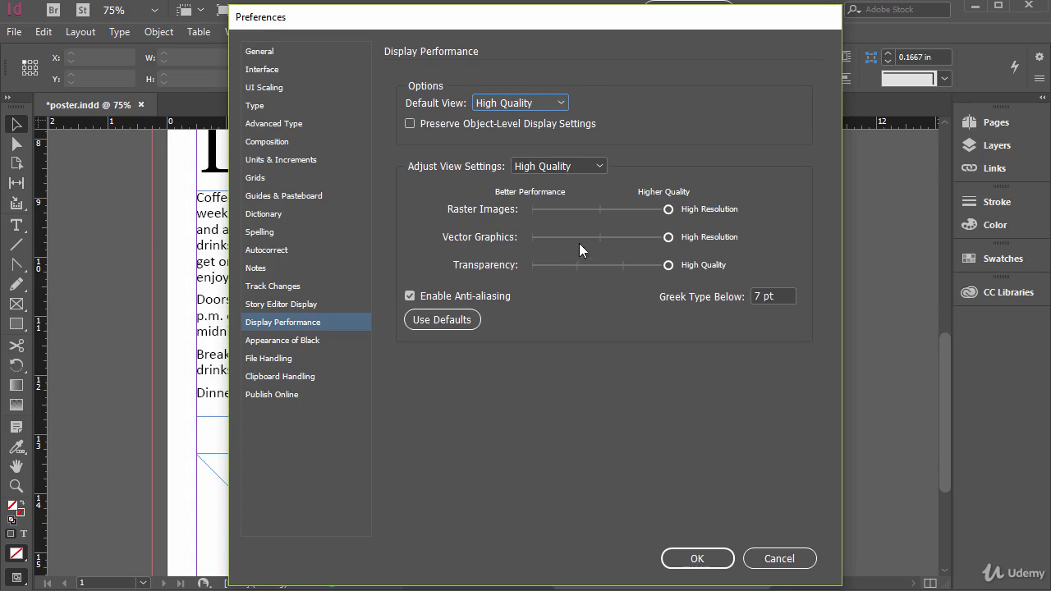
click(713, 562)
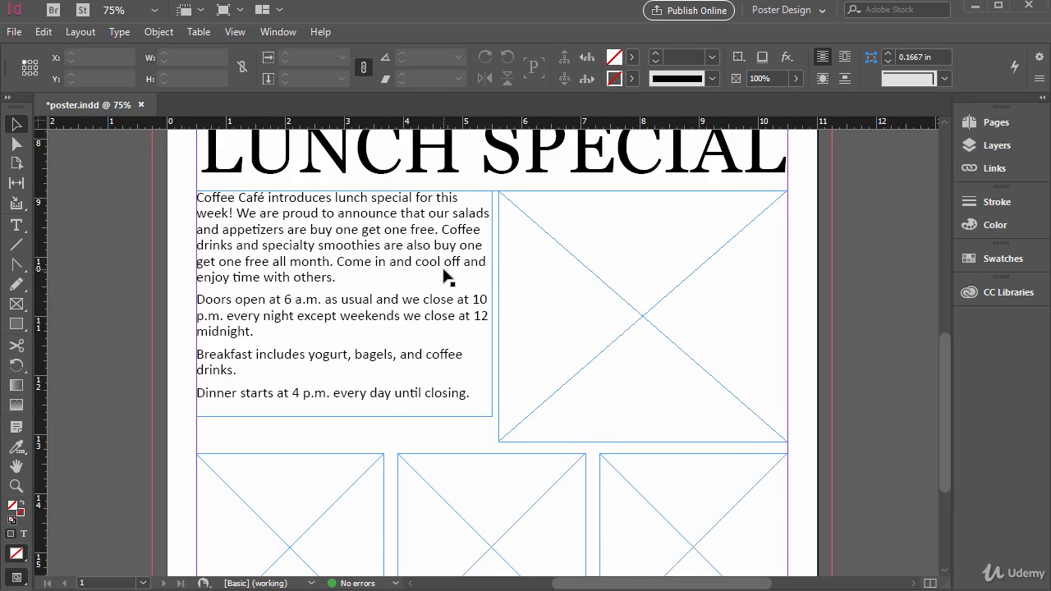
- Start placing files from the poster's photos folder with nothing selected on the page
scroll(447, 267, down, 1)
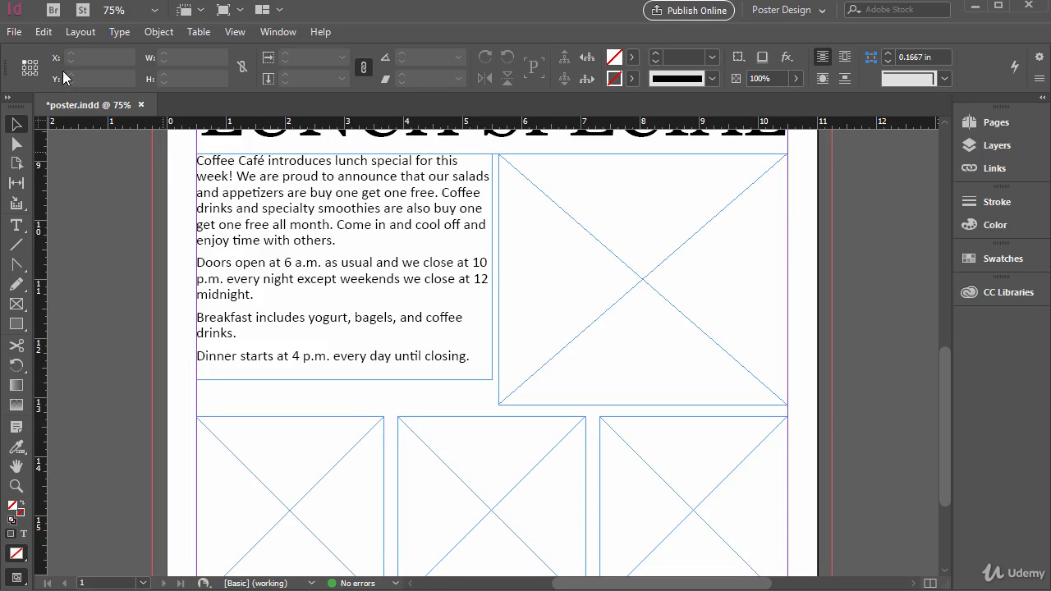
click(11, 36)
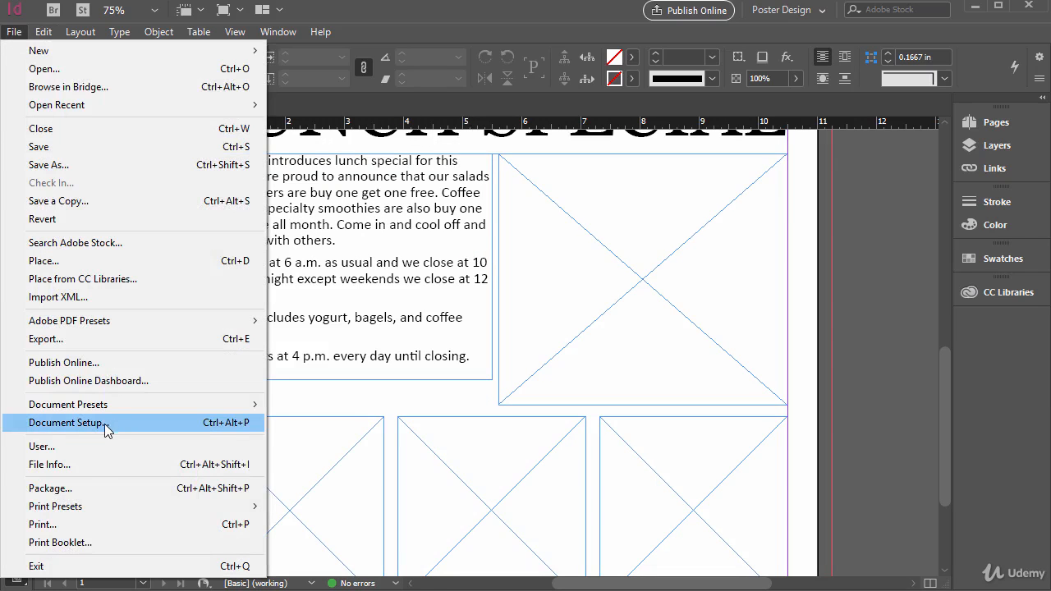
click(165, 260)
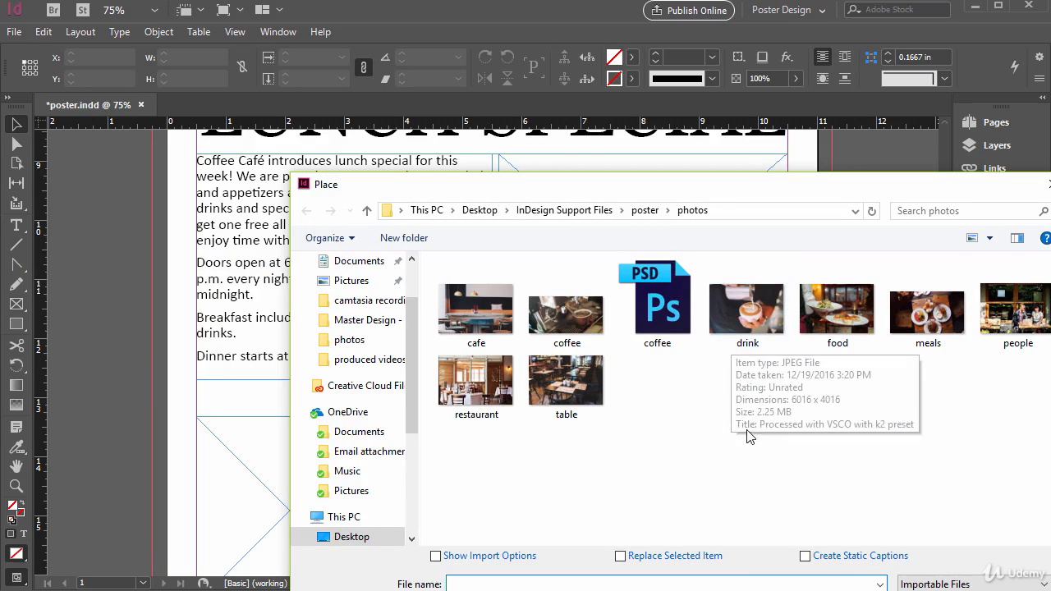
drag(507, 483, 1045, 298)
click(899, 432)
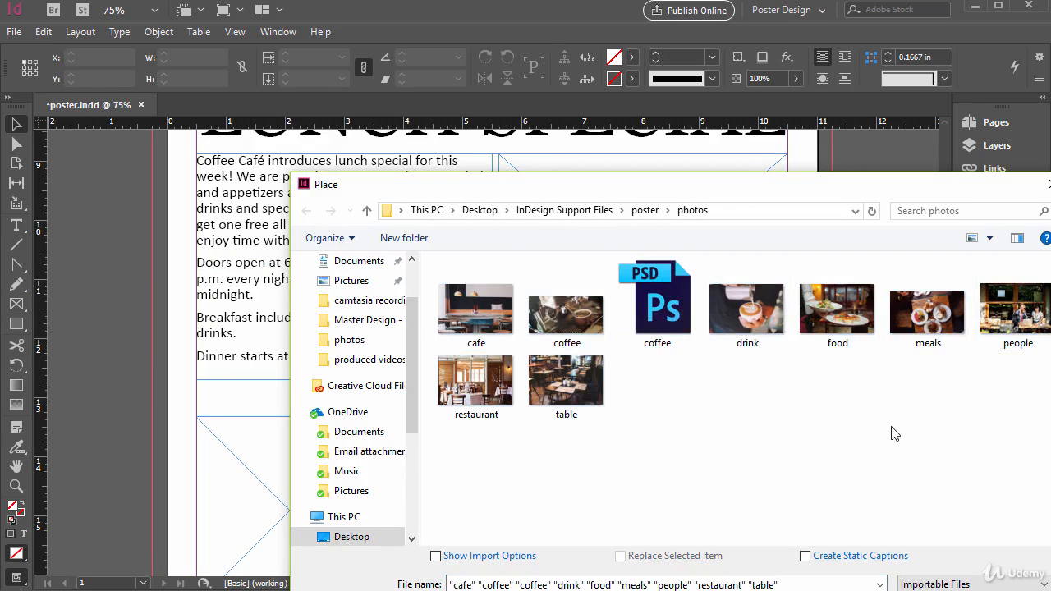
click(712, 327)
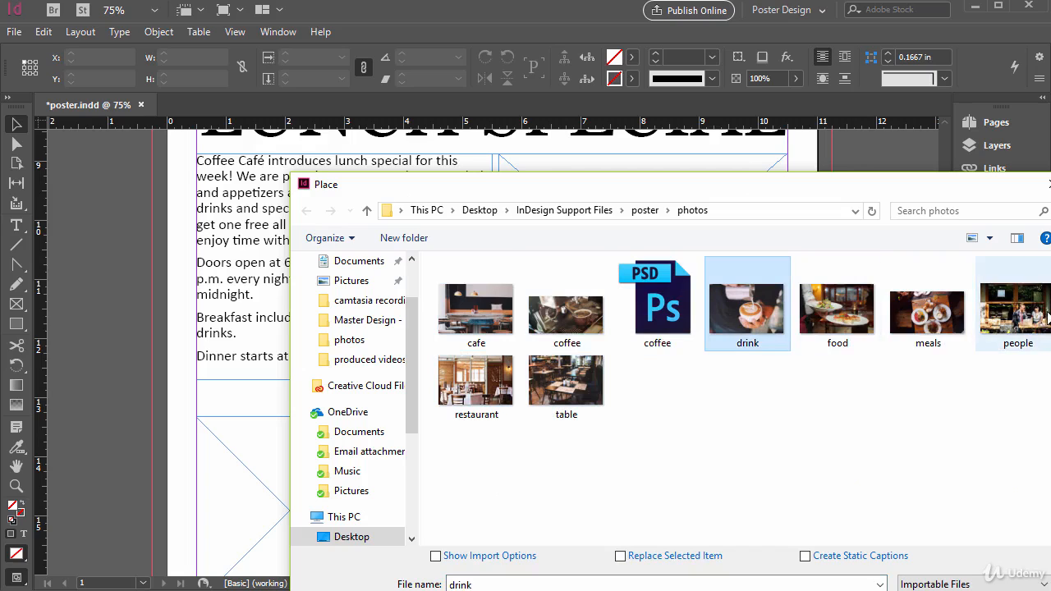
shift+click(1029, 317)
click(921, 455)
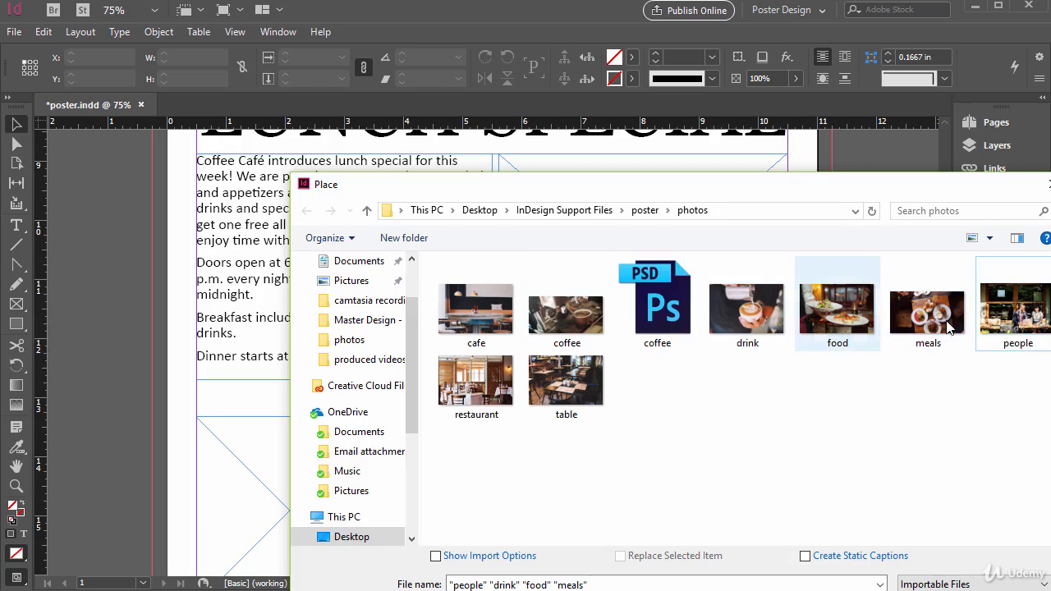
- Load the drink, food, meals and people photos together for placing
click(1008, 328)
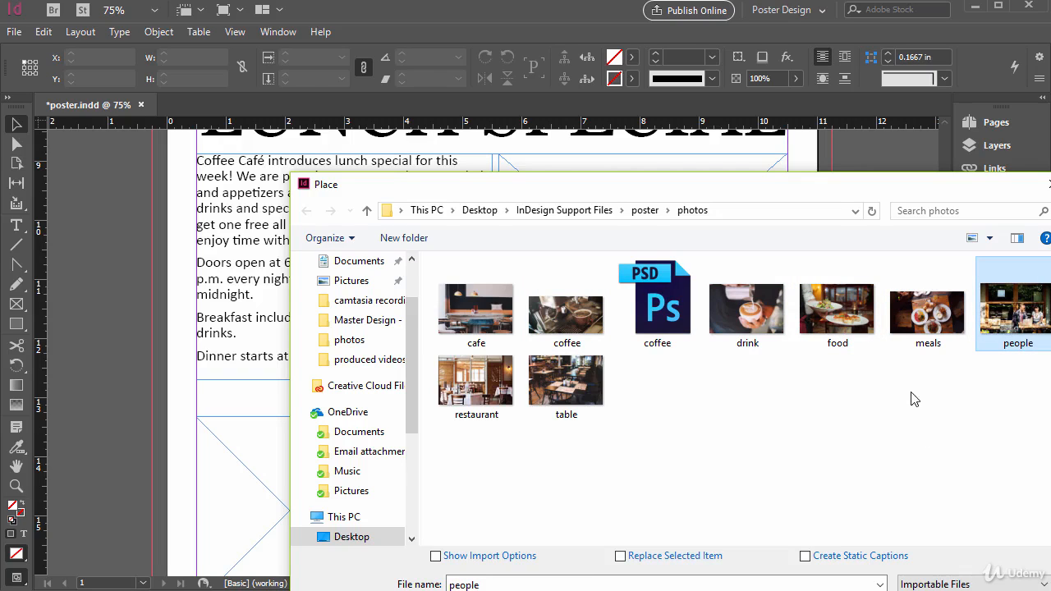
ctrl+click(902, 309)
ctrl+click(848, 308)
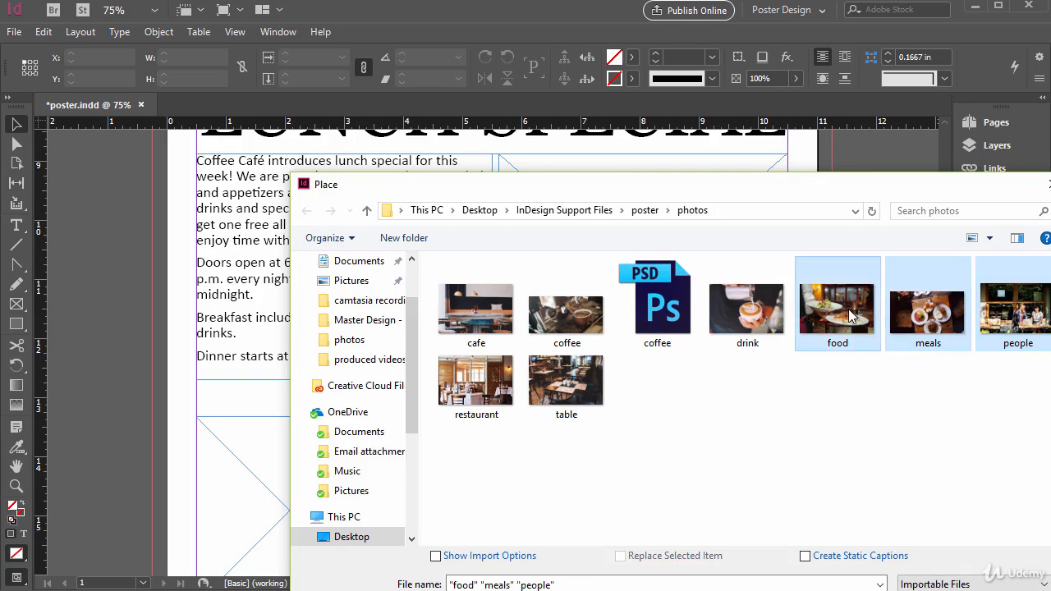
ctrl+click(745, 325)
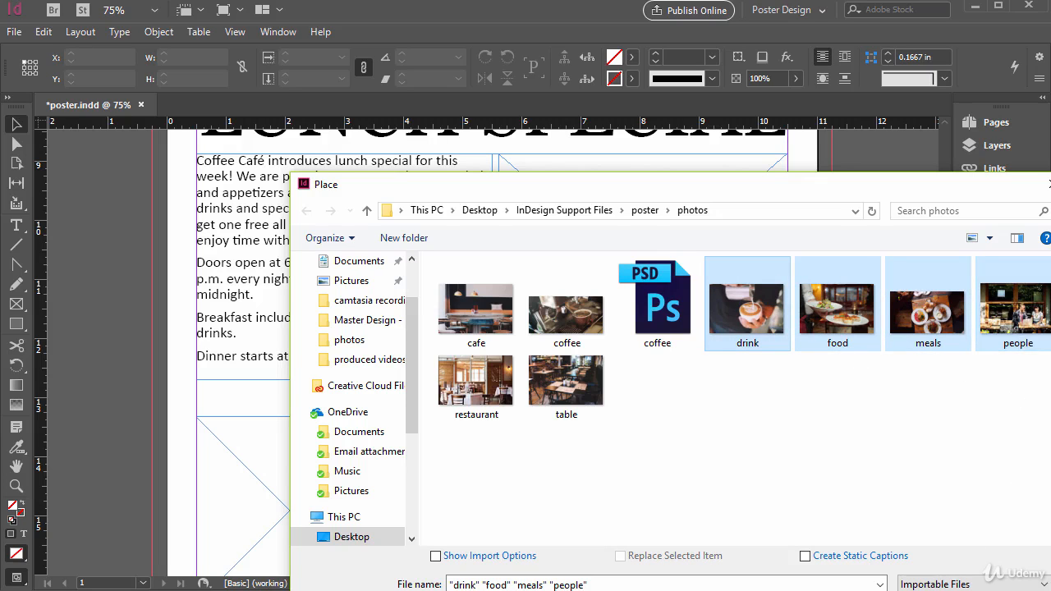
key(Return)
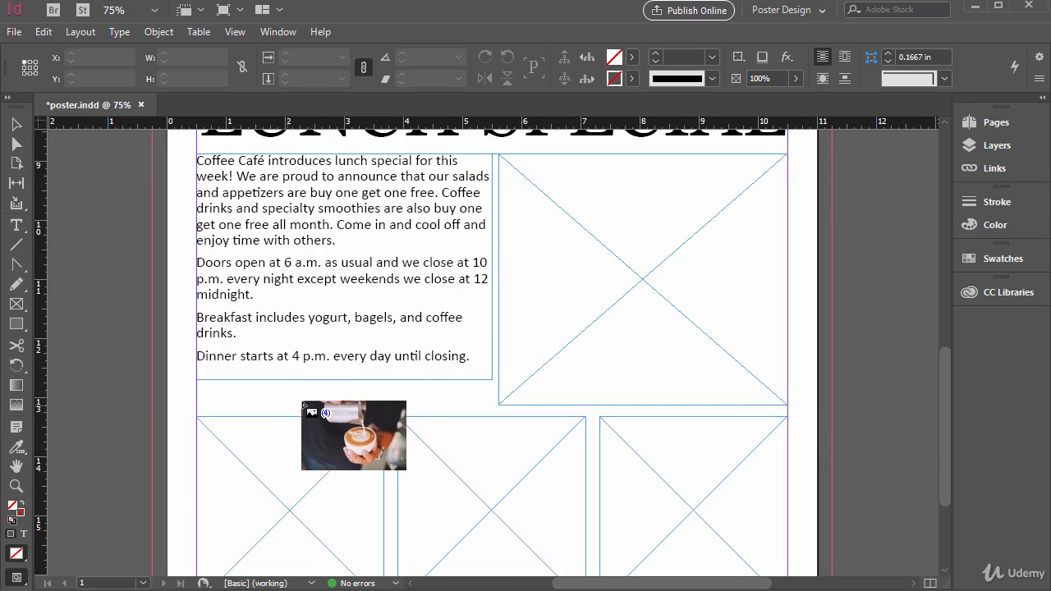
- Cycle through the loaded photos to the people image and place it in the large frame beside the body text
scroll(427, 349, down, 1)
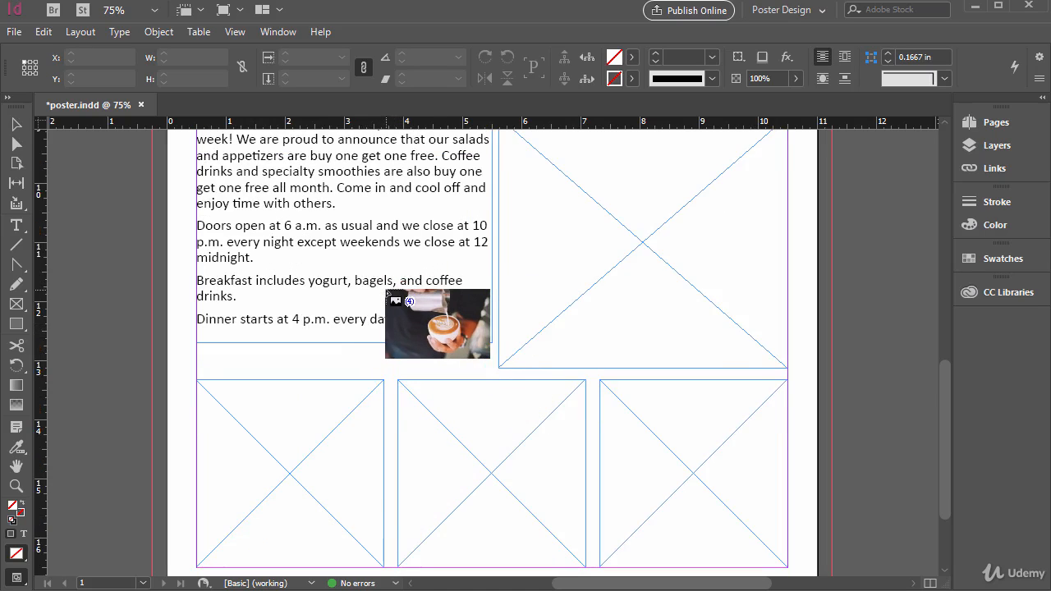
key(Right)
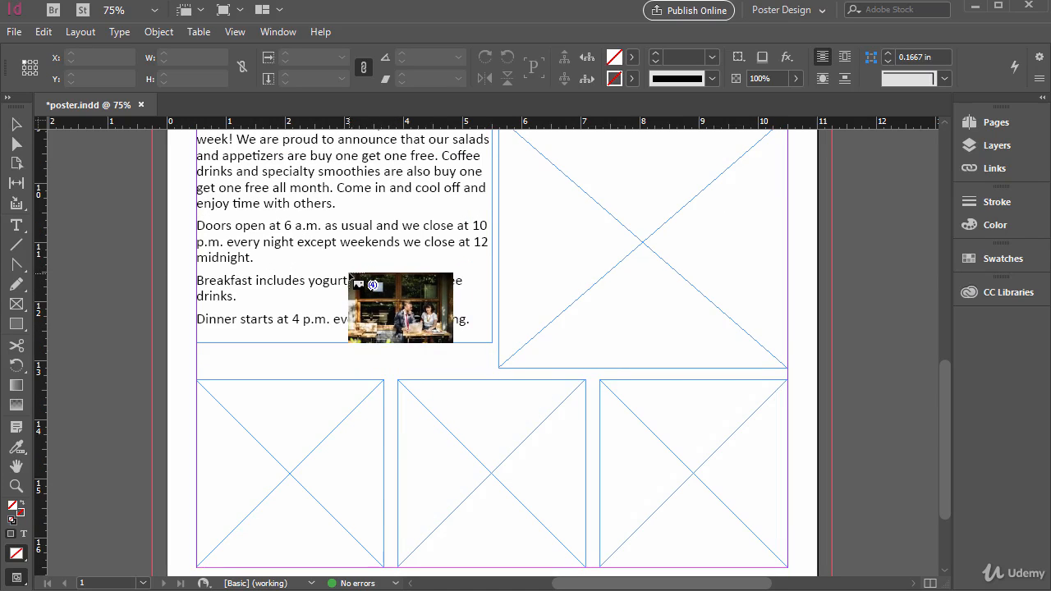
key(Right)
key(Left)
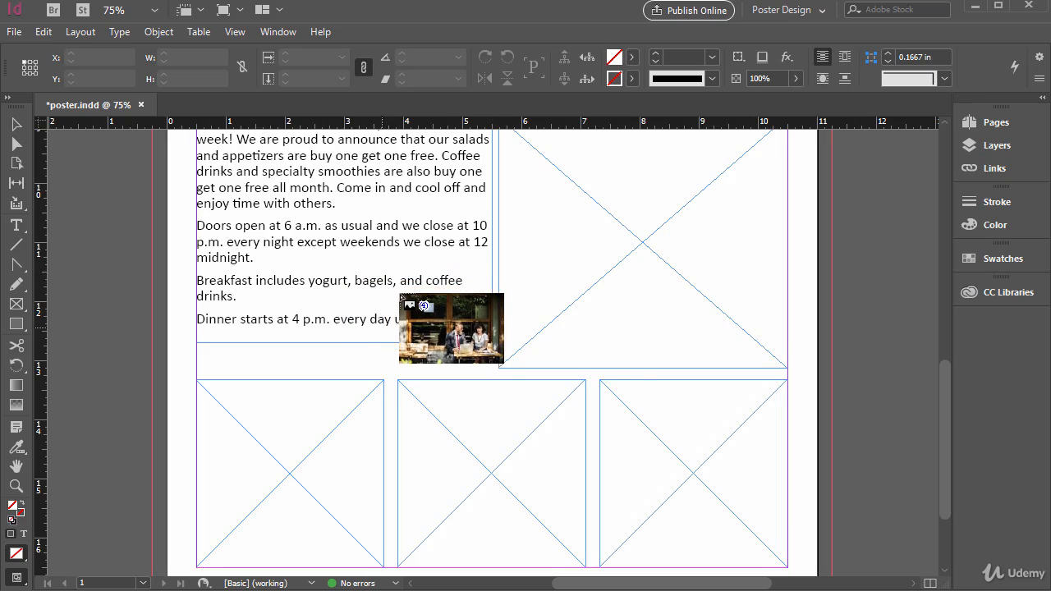
scroll(514, 325, up, 3)
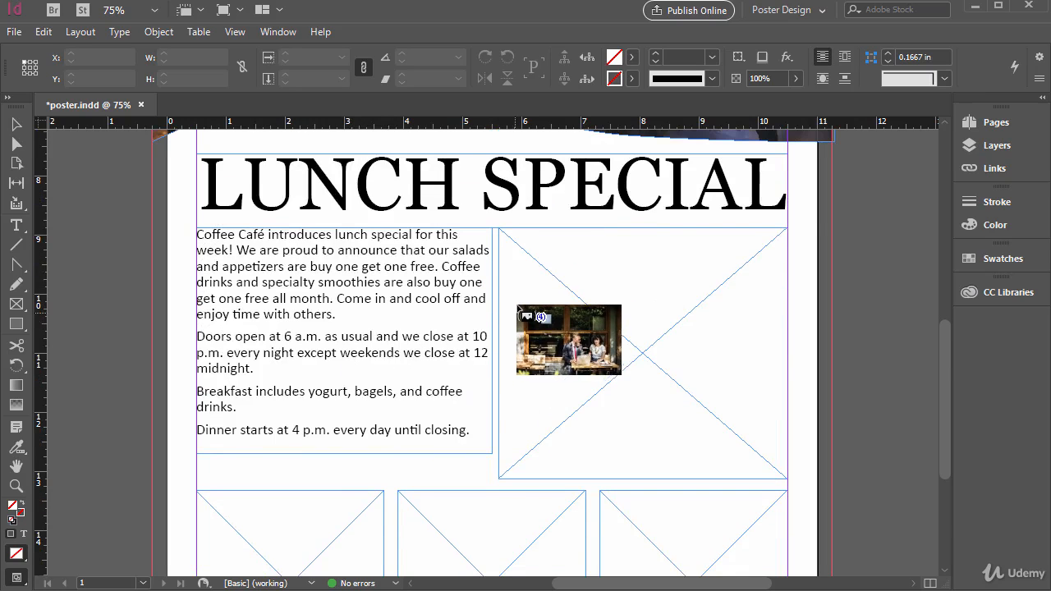
click(524, 256)
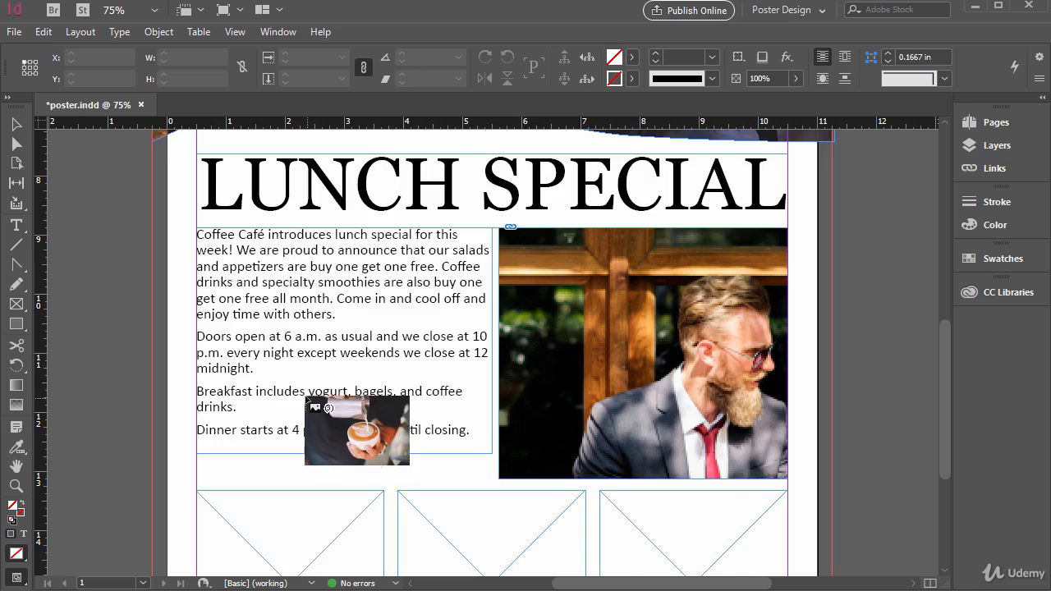
- Place the loaded meals, drink and food photos, in that order from left to right, in the three frames below the body text
scroll(300, 398, down, 3)
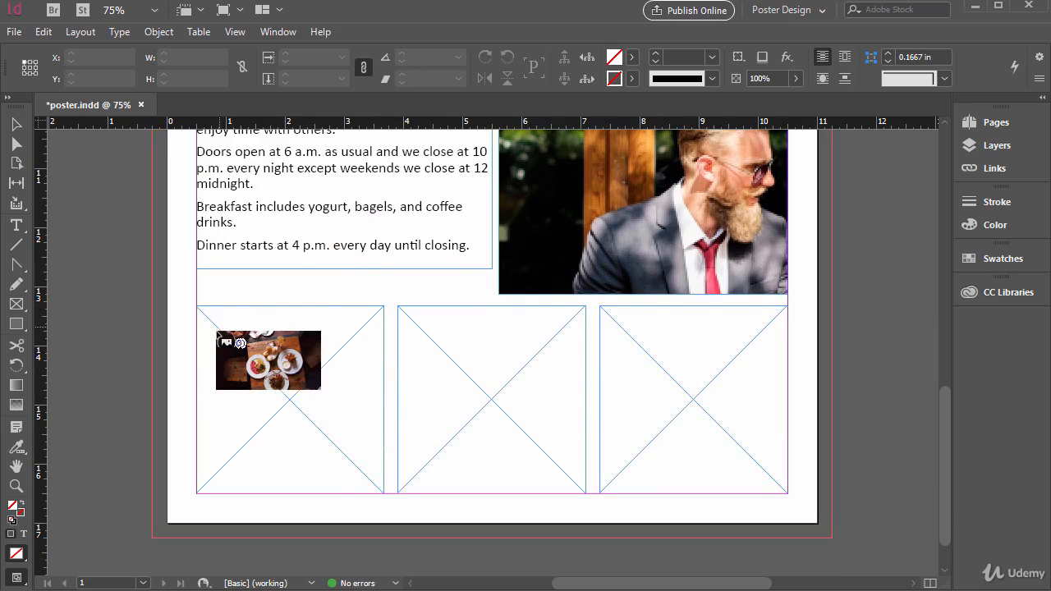
click(217, 331)
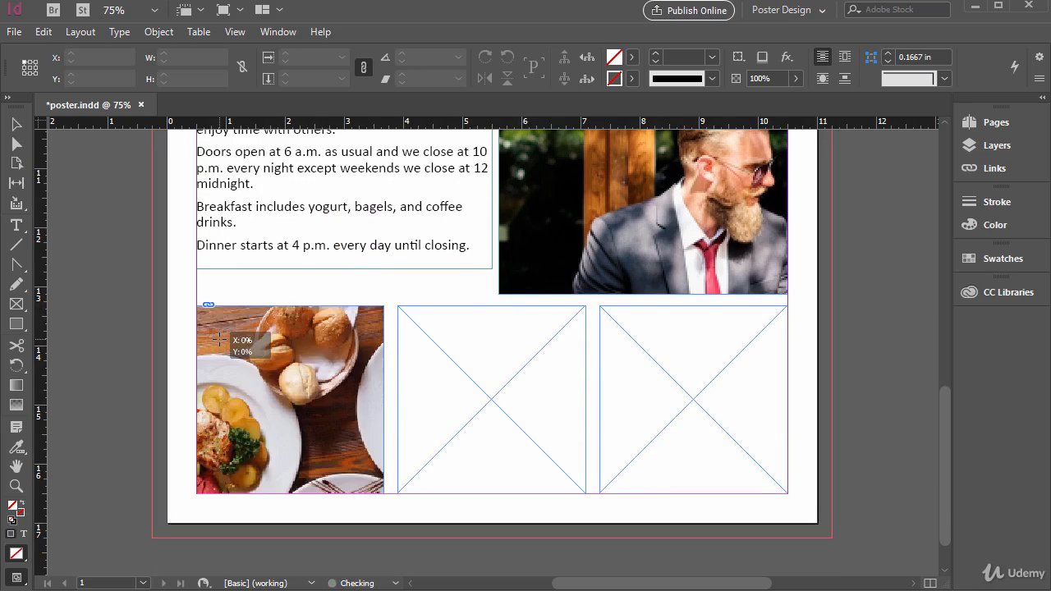
click(444, 338)
click(637, 343)
- Examine how the placed photos fit their frames, checking the drink and food frames and the rest of the poster
scroll(493, 337, up, 2)
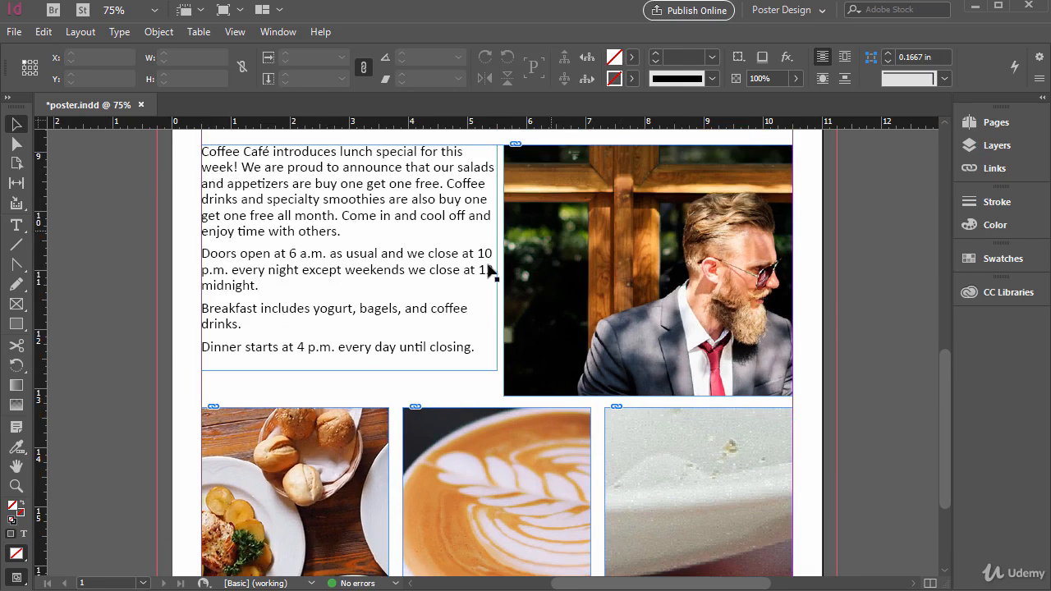
scroll(359, 340, down, 2)
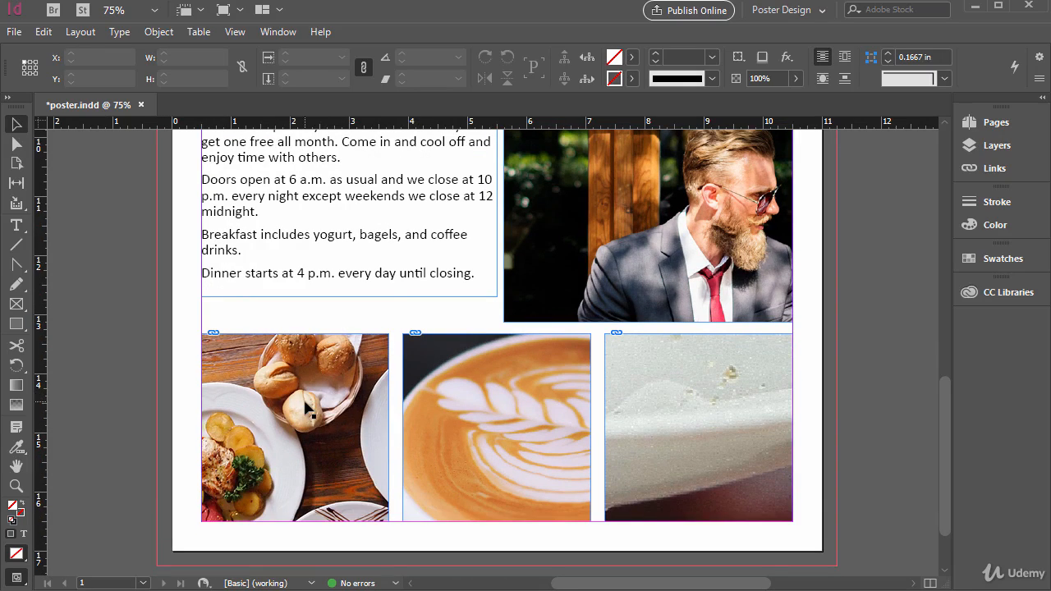
click(473, 397)
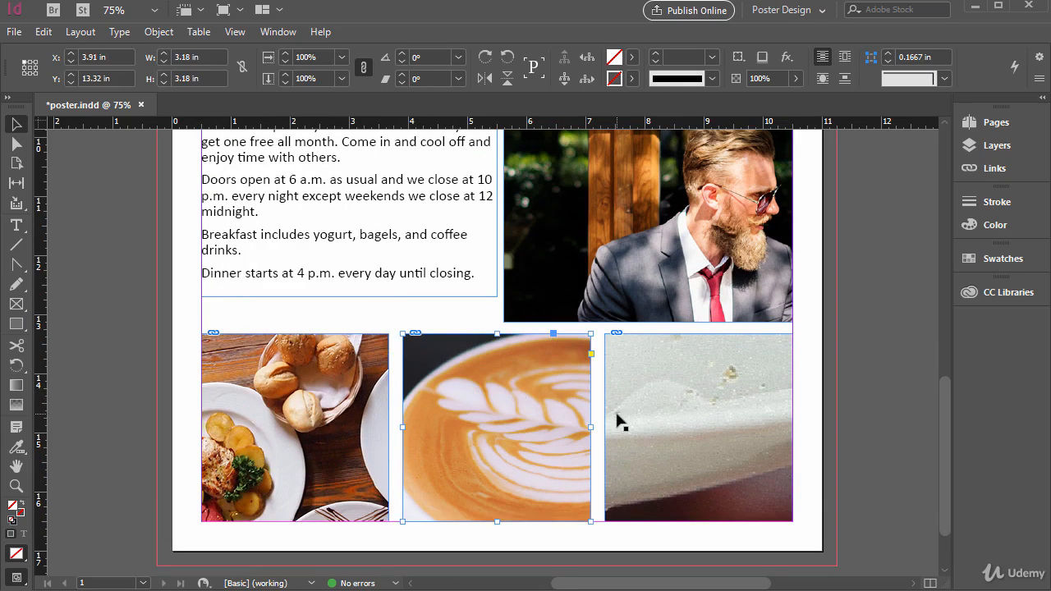
click(639, 360)
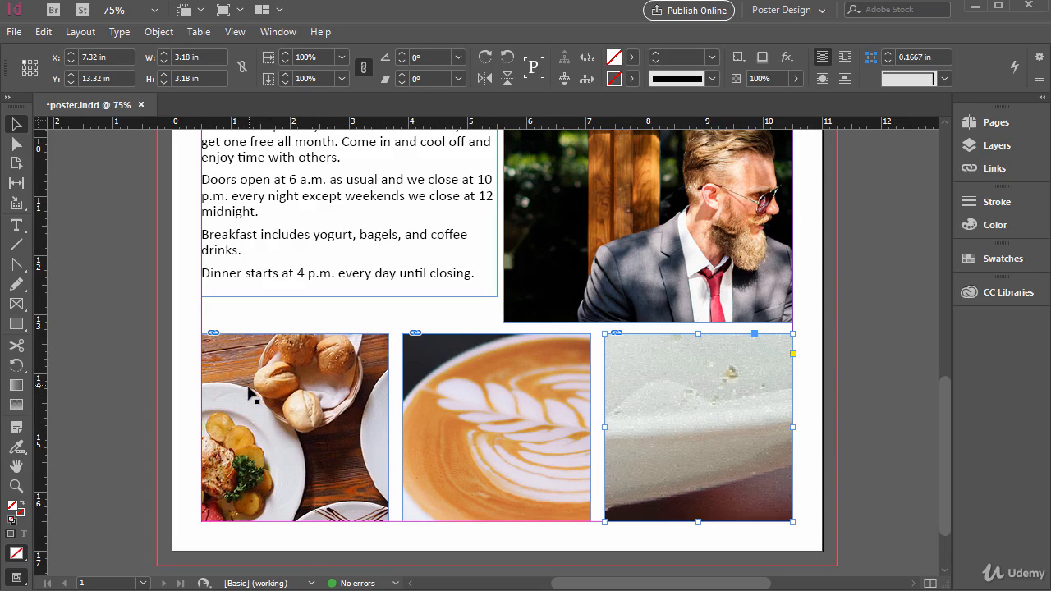
scroll(466, 431, up, 1)
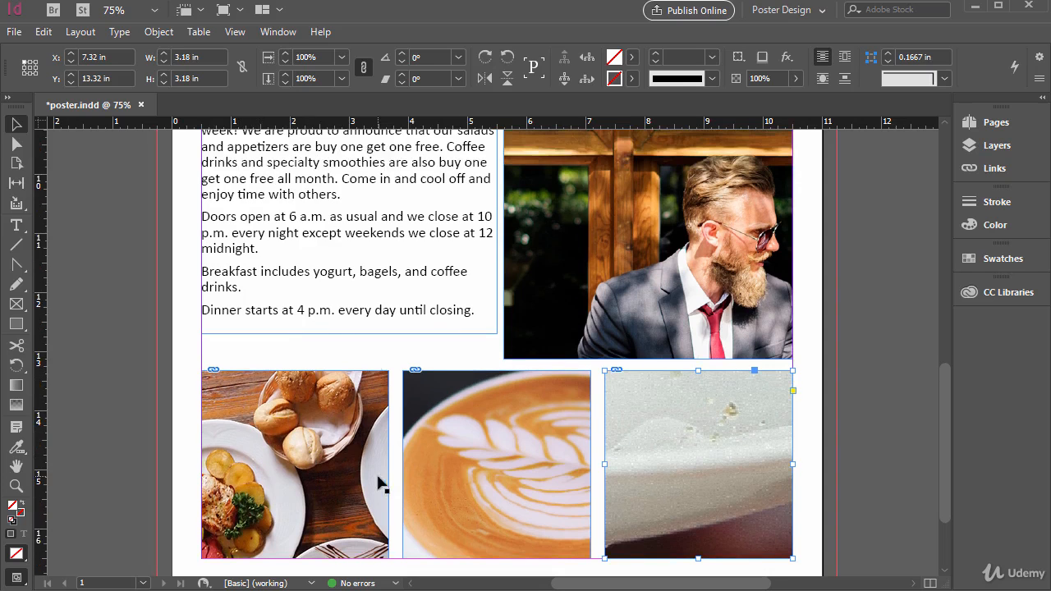
scroll(386, 357, up, 3)
scroll(419, 435, down, 2)
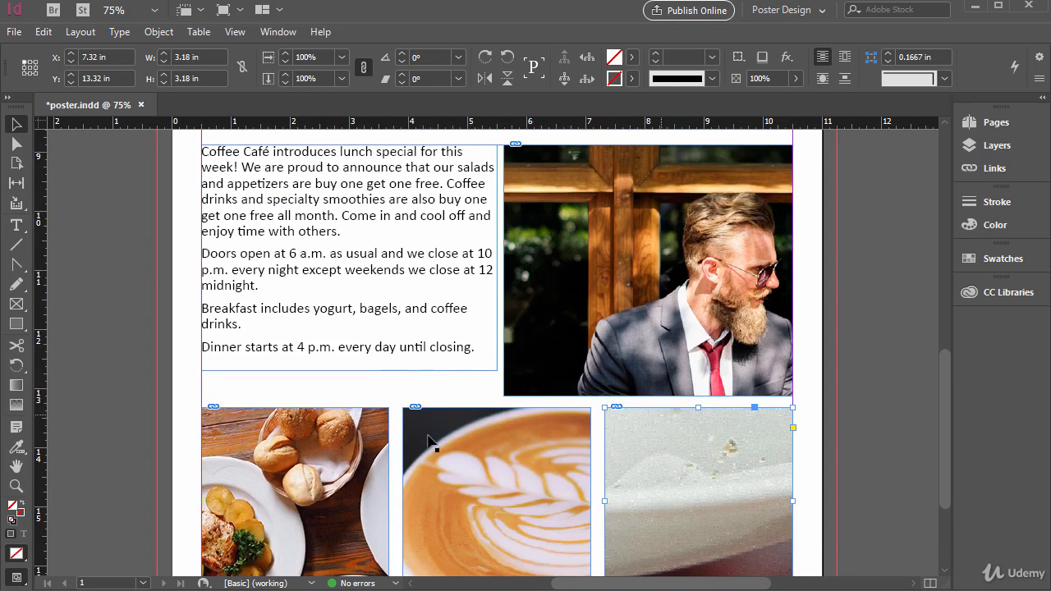
scroll(408, 456, down, 2)
scroll(408, 456, up, 14)
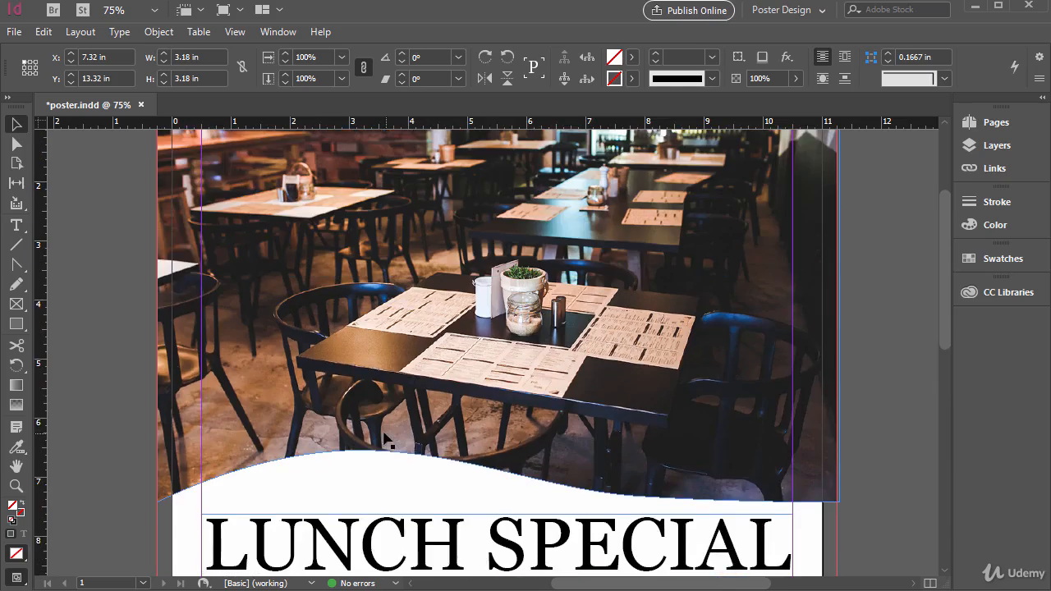
- Place the Photoshop coffee file without import options over the table photo, about 5.17 × 3.44 in, and delete it
click(15, 35)
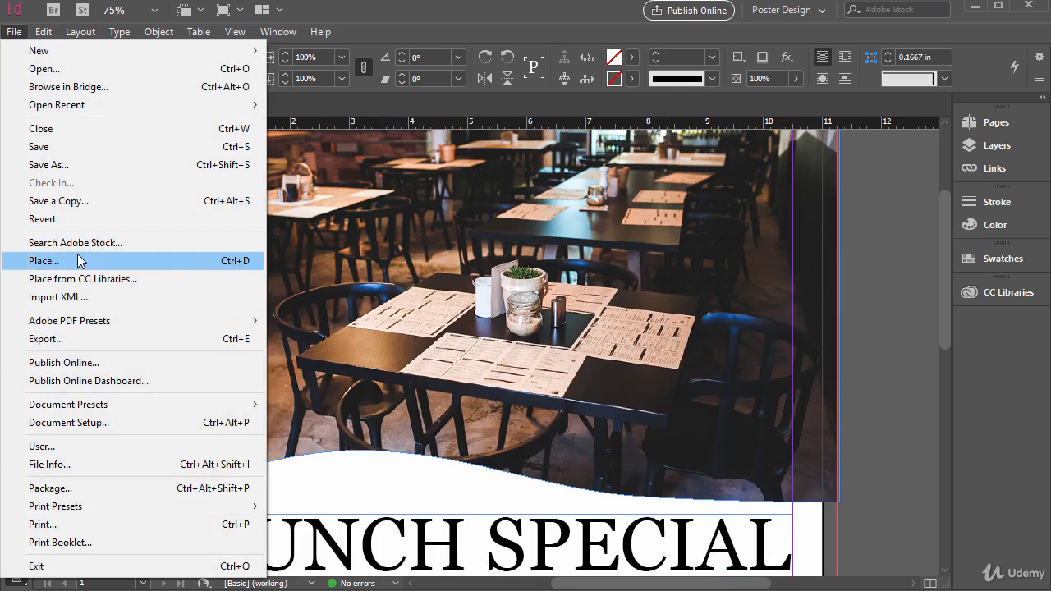
click(77, 195)
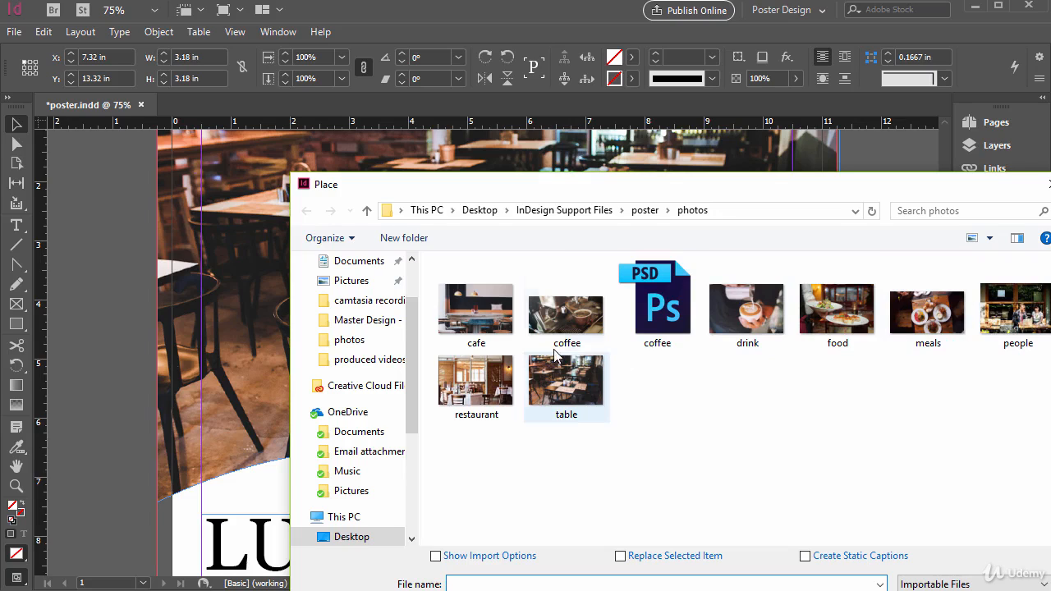
click(497, 328)
click(565, 328)
click(646, 327)
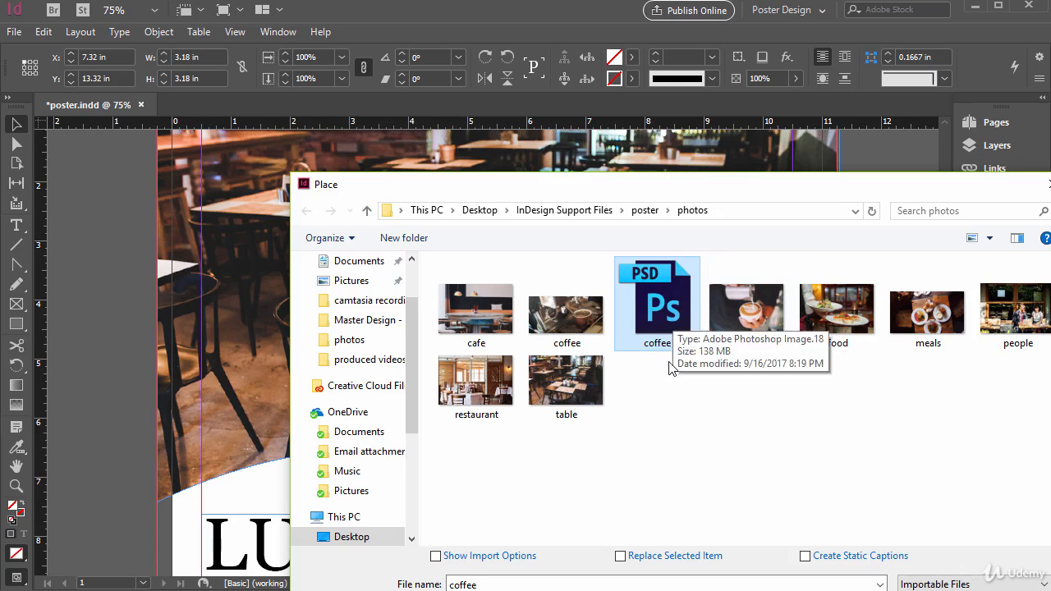
key(Return)
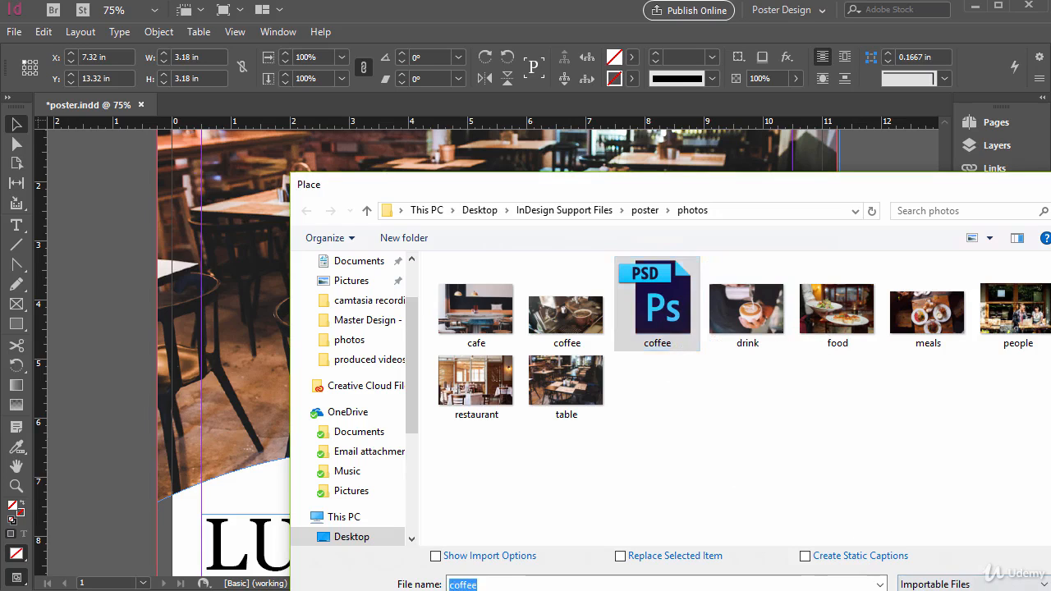
drag(133, 173, 444, 448)
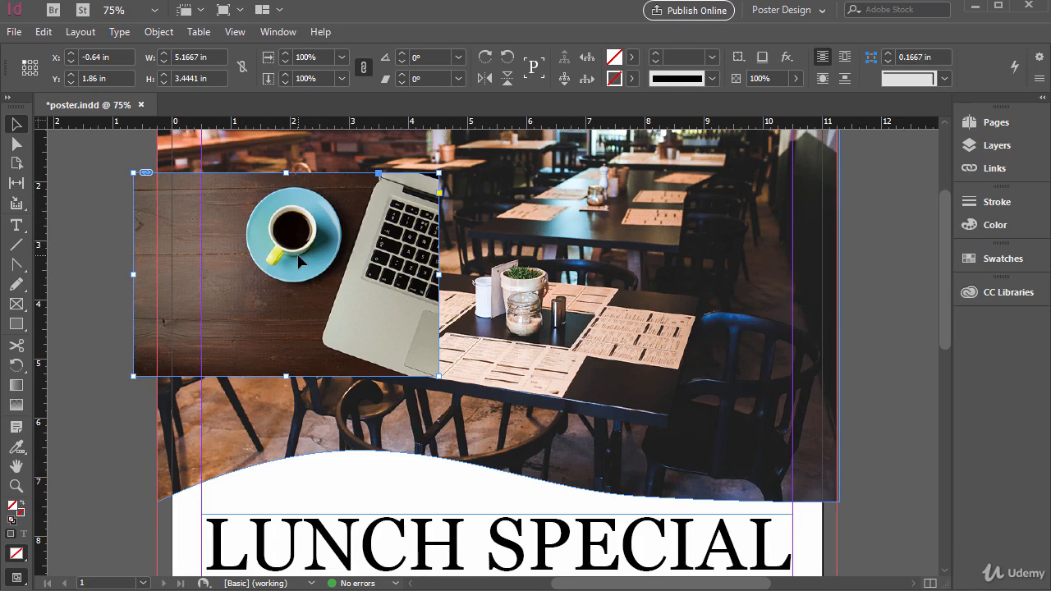
key(Delete)
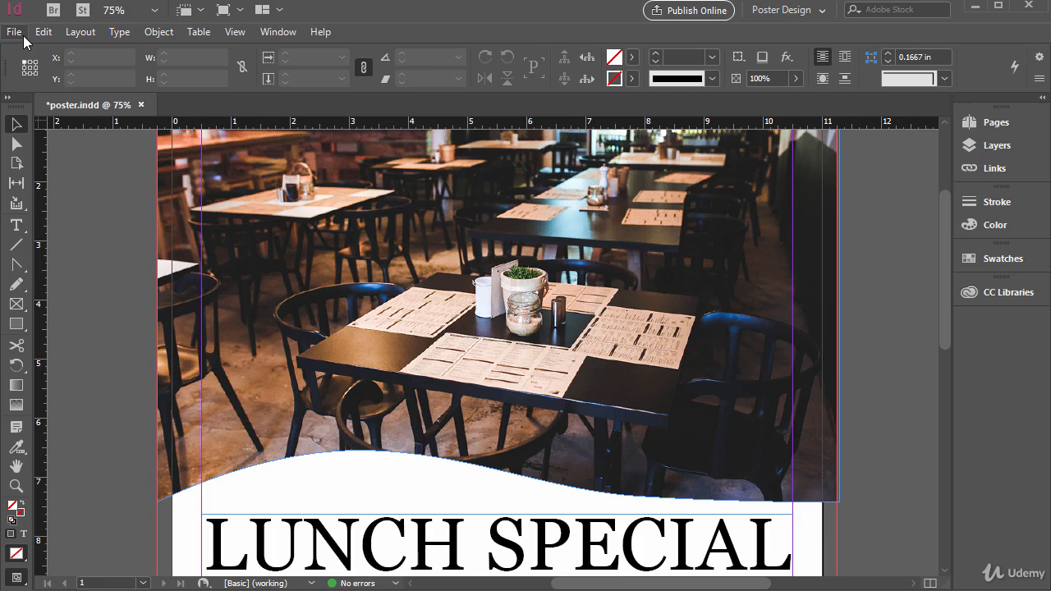
- Start placing the Photoshop coffee file from the photos folder again, with Show Import Options enabled
click(15, 33)
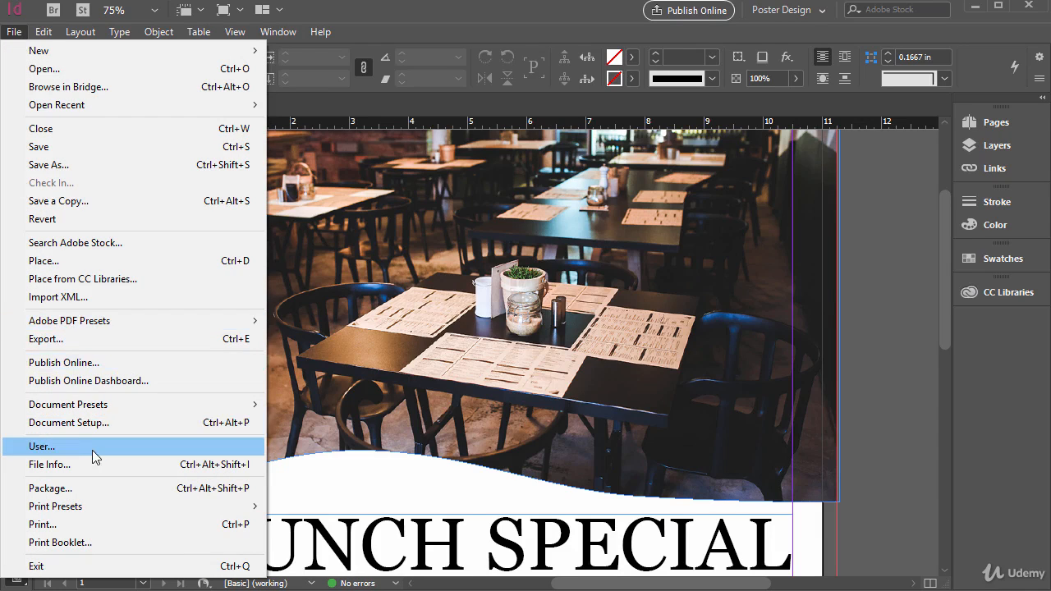
click(49, 260)
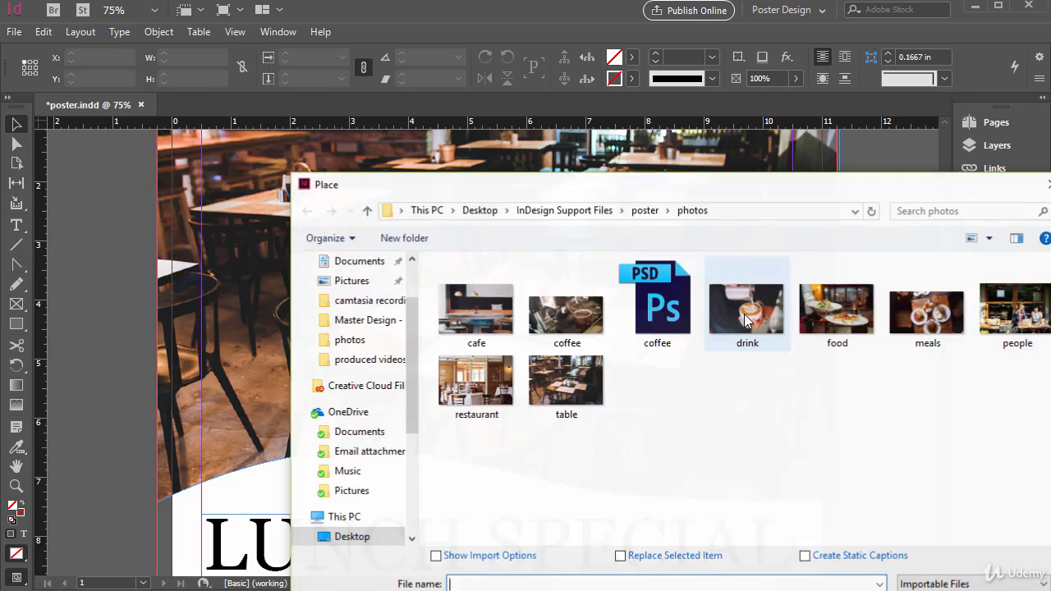
click(655, 325)
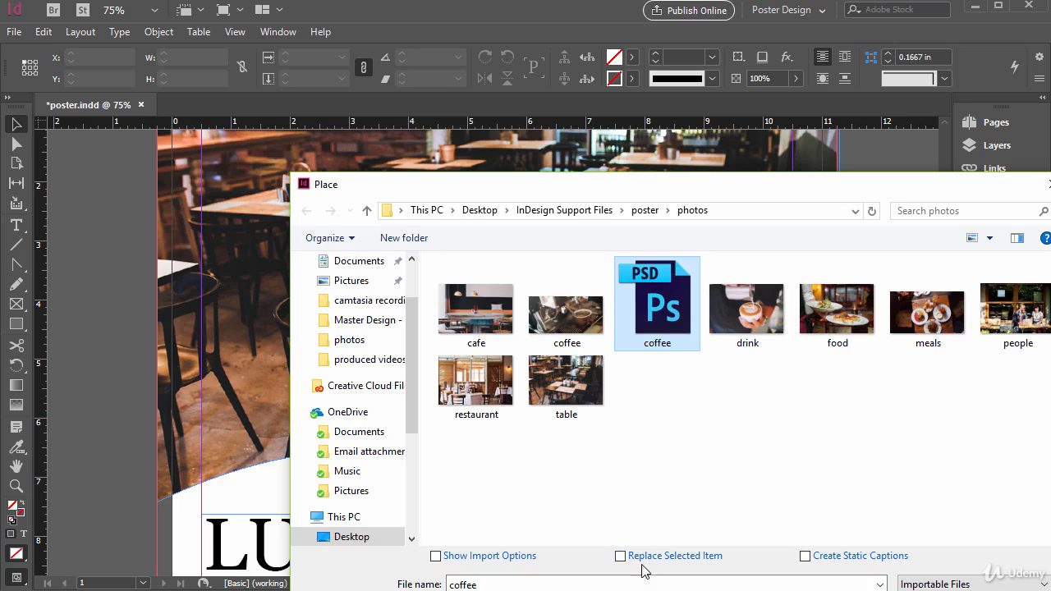
click(436, 557)
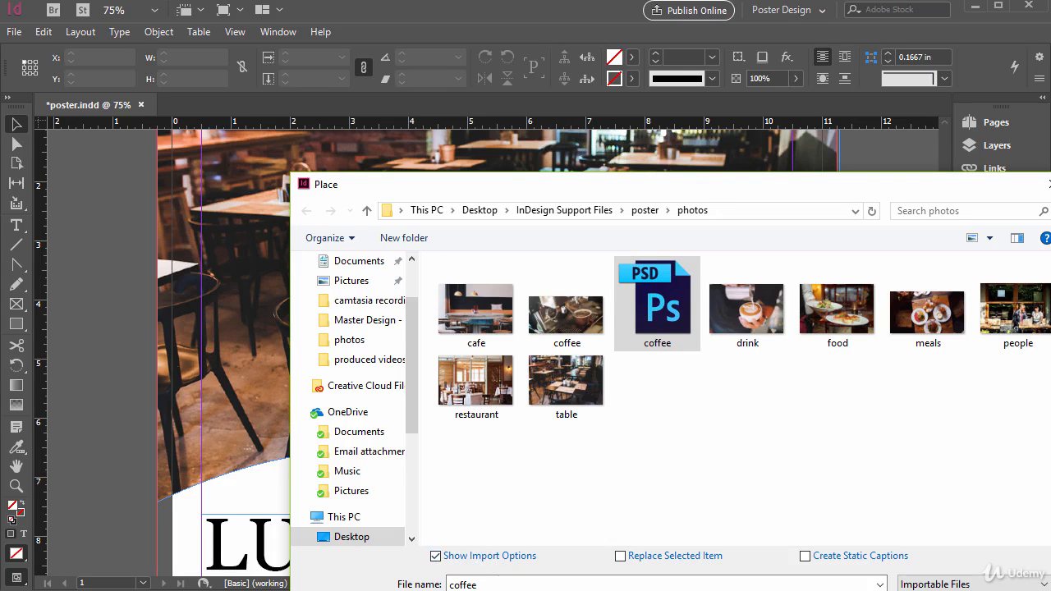
key(Return)
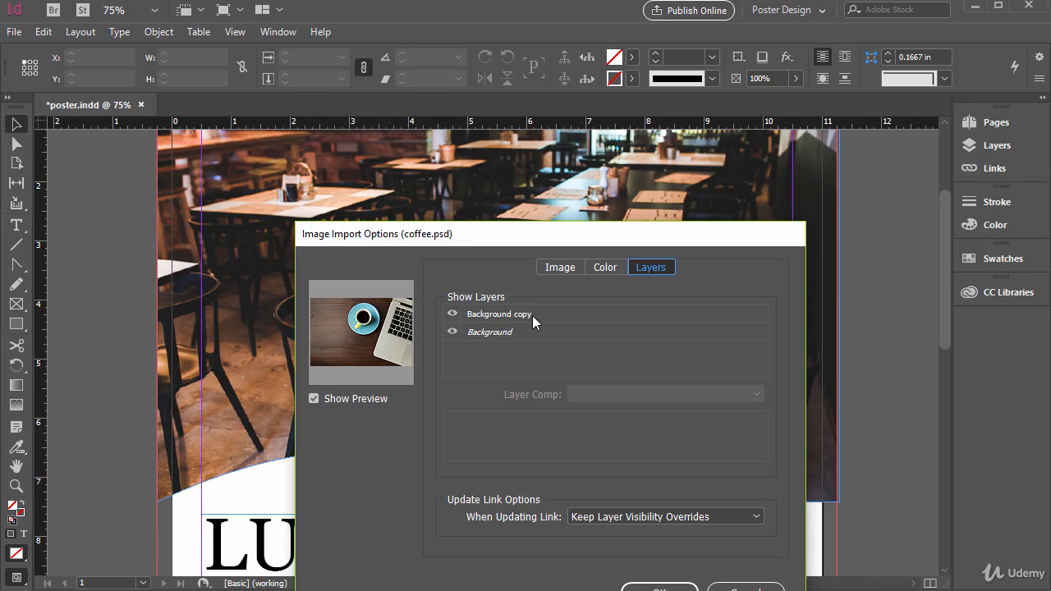
- Hide the Background layer of coffee.psd in the import options, review the image and color options, and accept
click(452, 333)
click(453, 333)
click(452, 332)
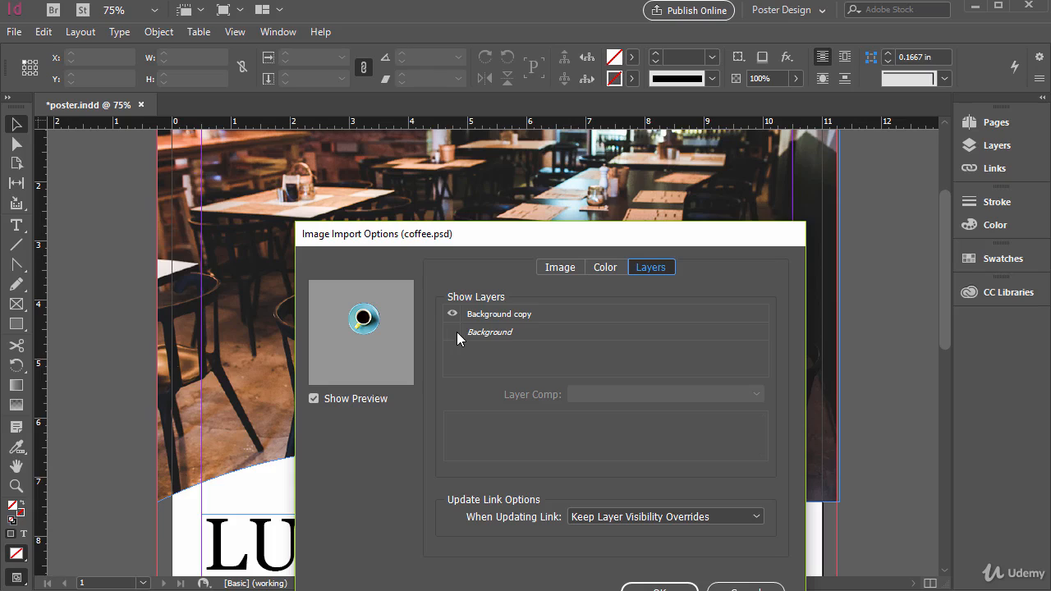
click(558, 268)
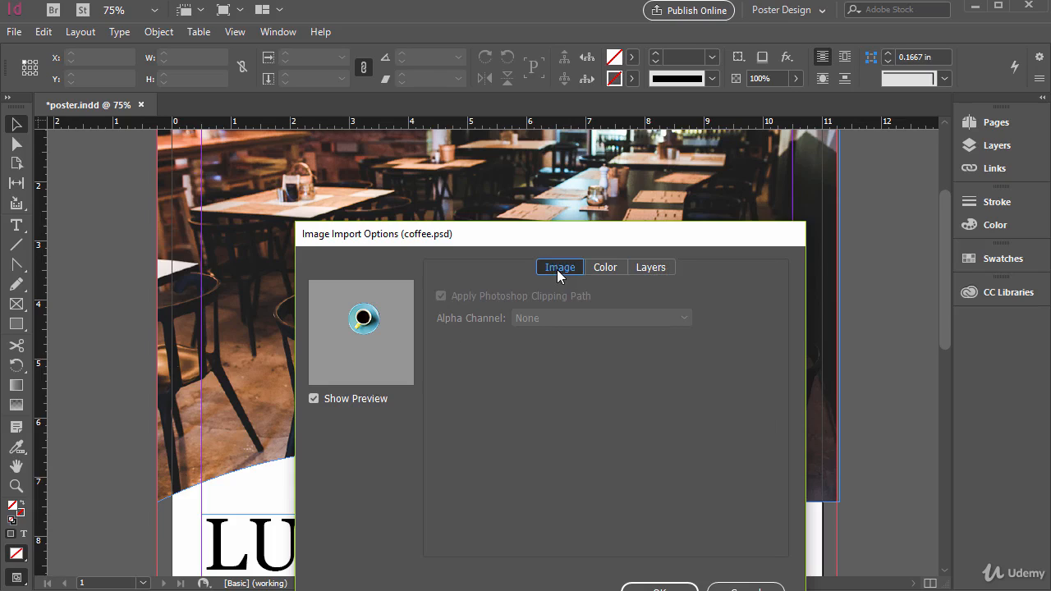
click(605, 268)
click(559, 267)
click(647, 269)
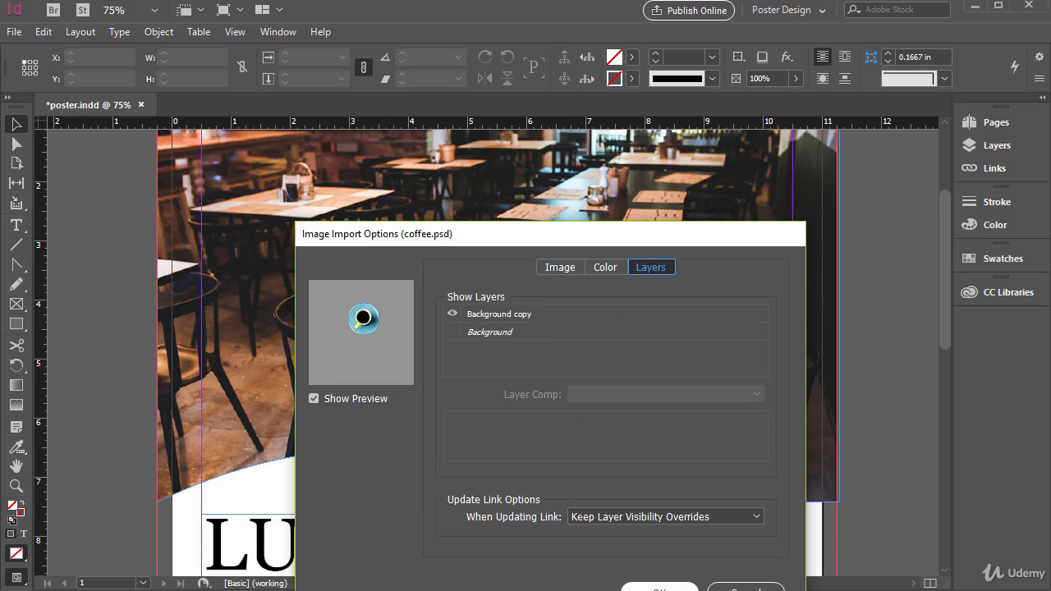
click(659, 588)
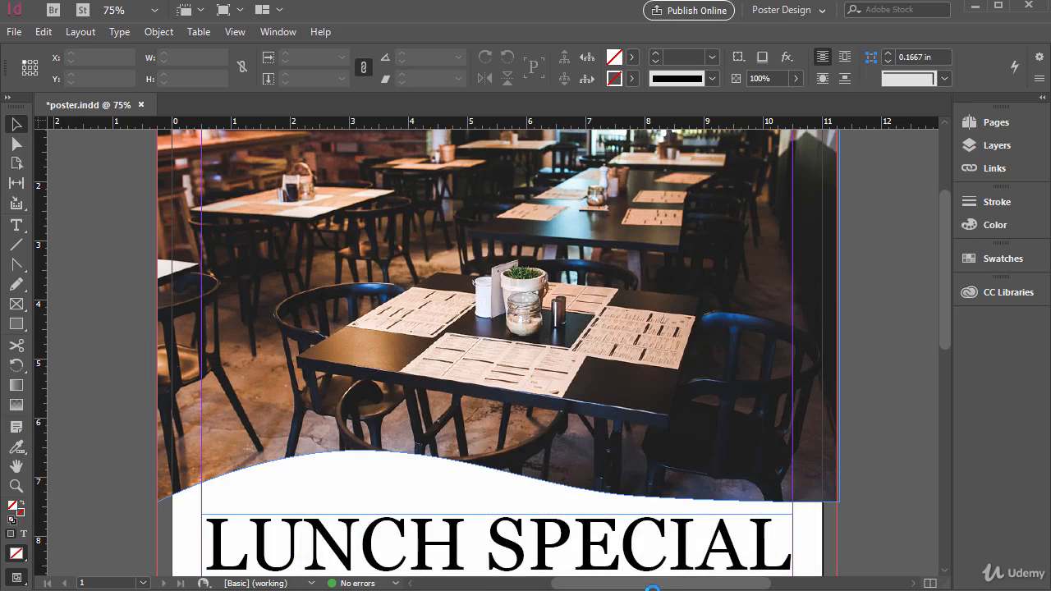
- Place the cutout cup over the table photo, about 6 × 4 in, and move it to about X -2.64 in, Y 0.66 in
drag(127, 152, 480, 429)
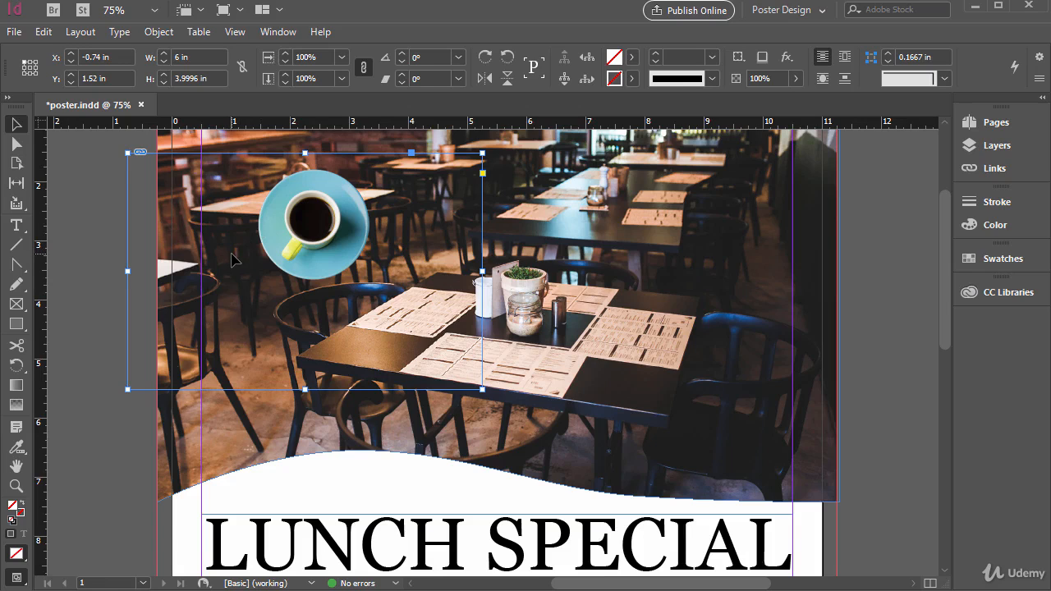
scroll(398, 261, up, 3)
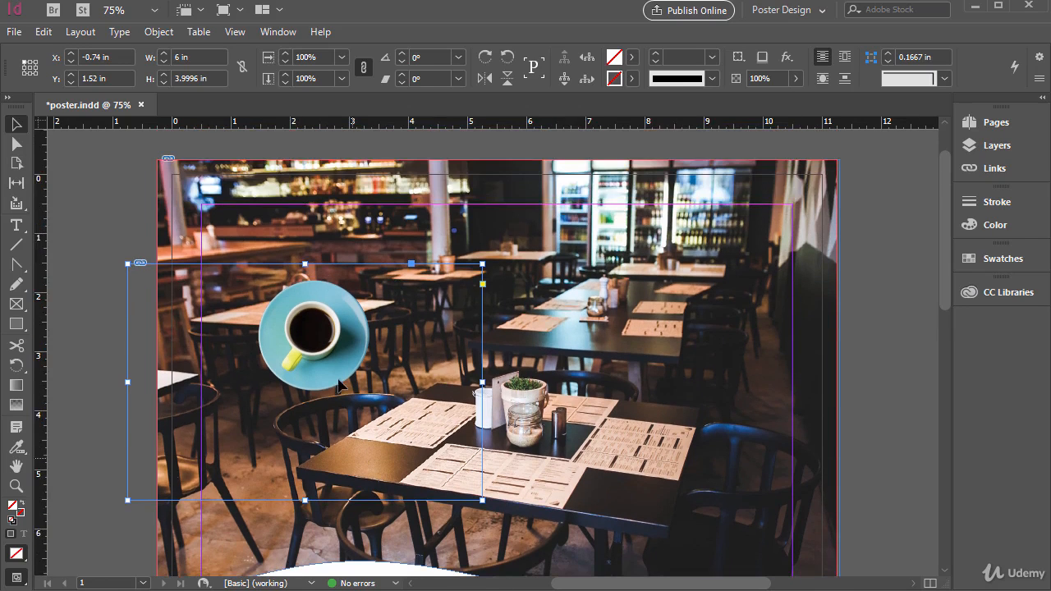
drag(360, 406, 250, 296)
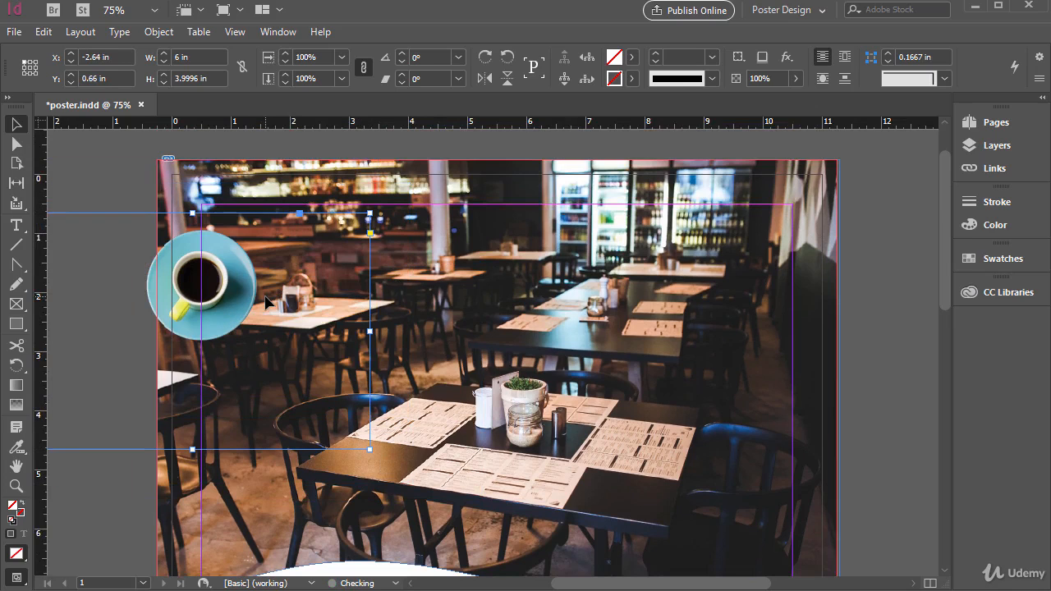
click(120, 137)
scroll(312, 323, down, 4)
scroll(312, 320, down, 1)
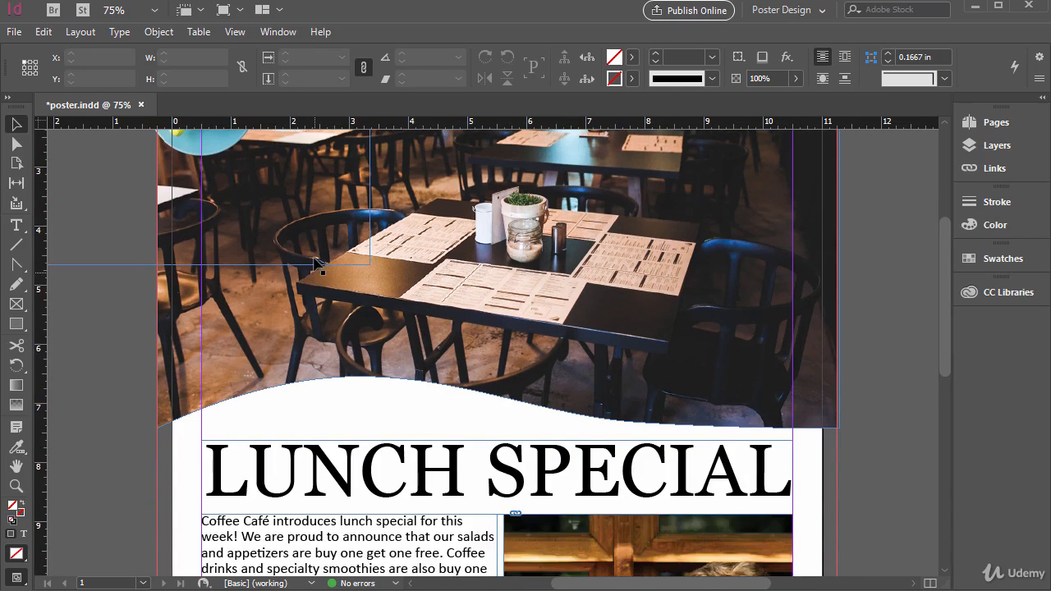
scroll(350, 297, up, 1)
scroll(361, 308, up, 3)
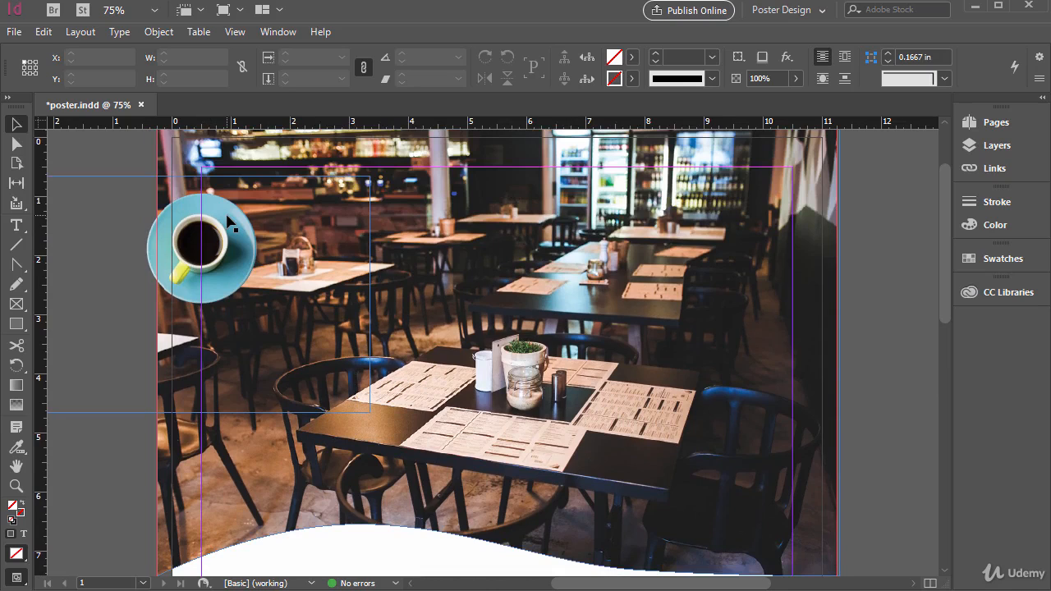
- Start placing the Illustrator file from the poster's illustrations folder, with Show Import Options enabled
click(15, 33)
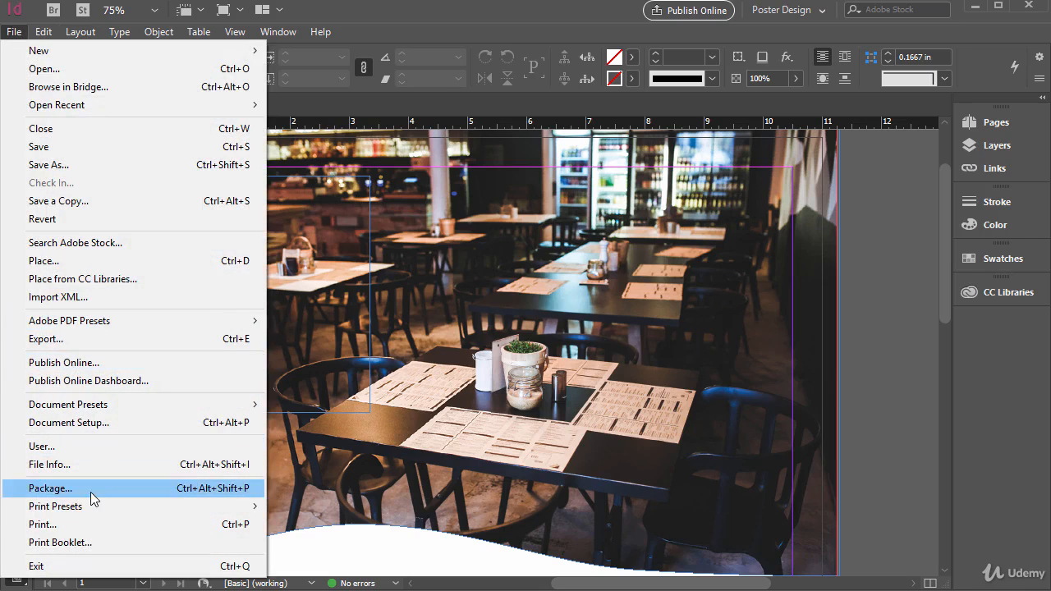
click(50, 260)
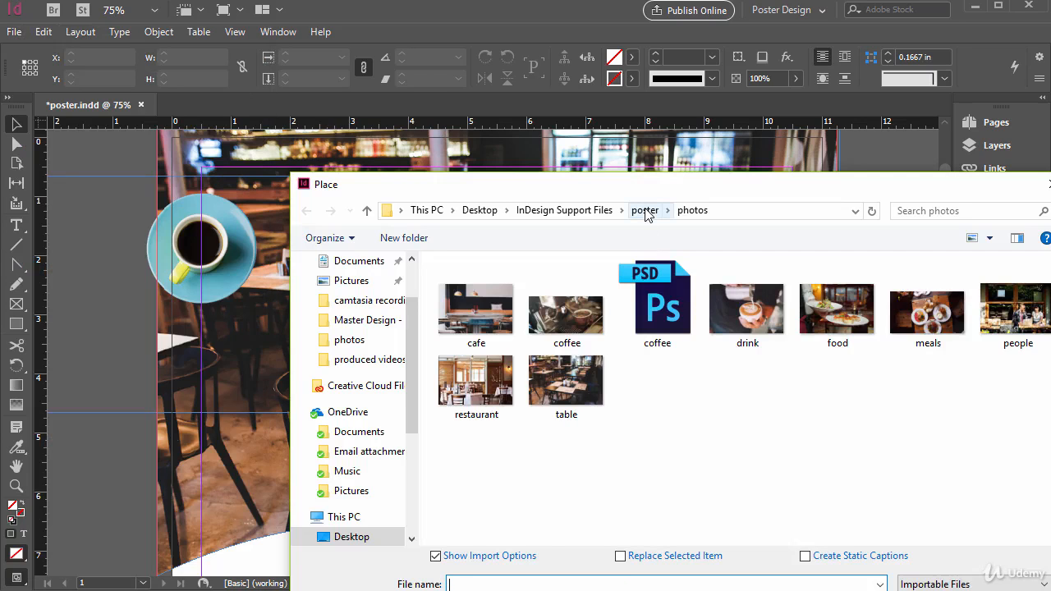
click(645, 211)
double_click(476, 282)
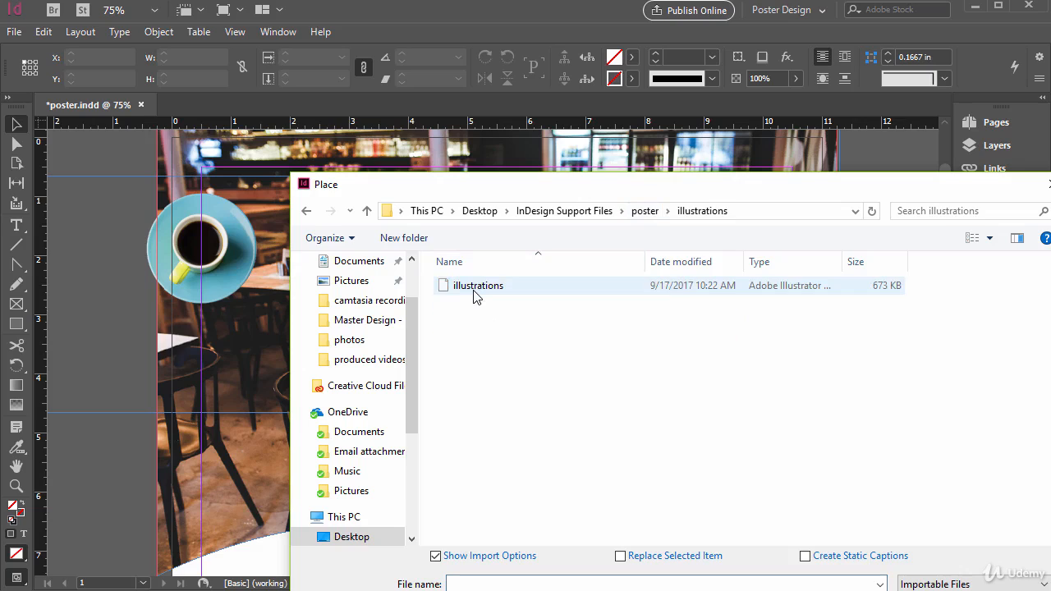
click(467, 289)
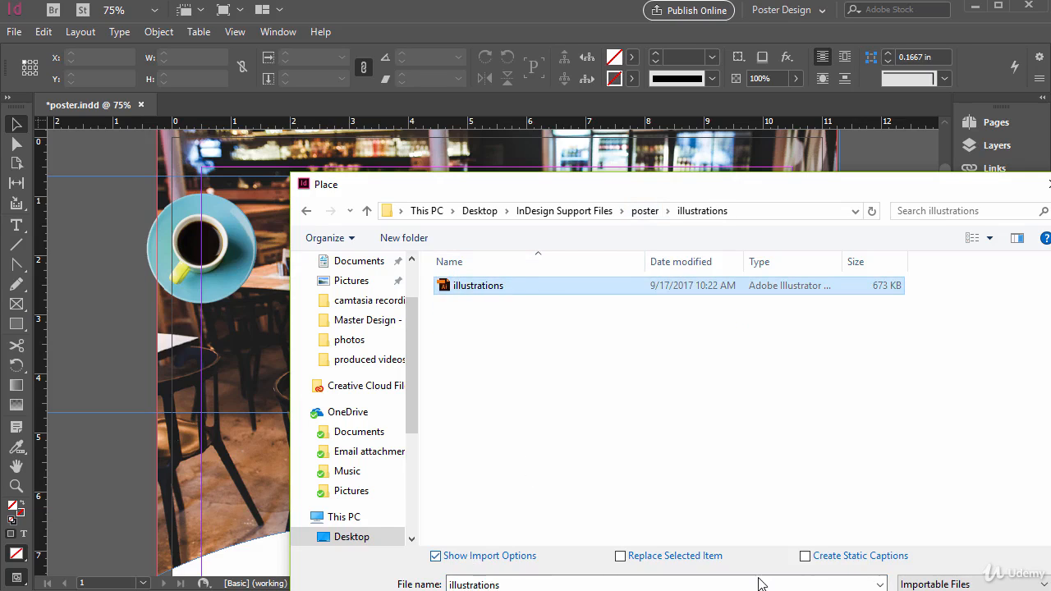
key(Return)
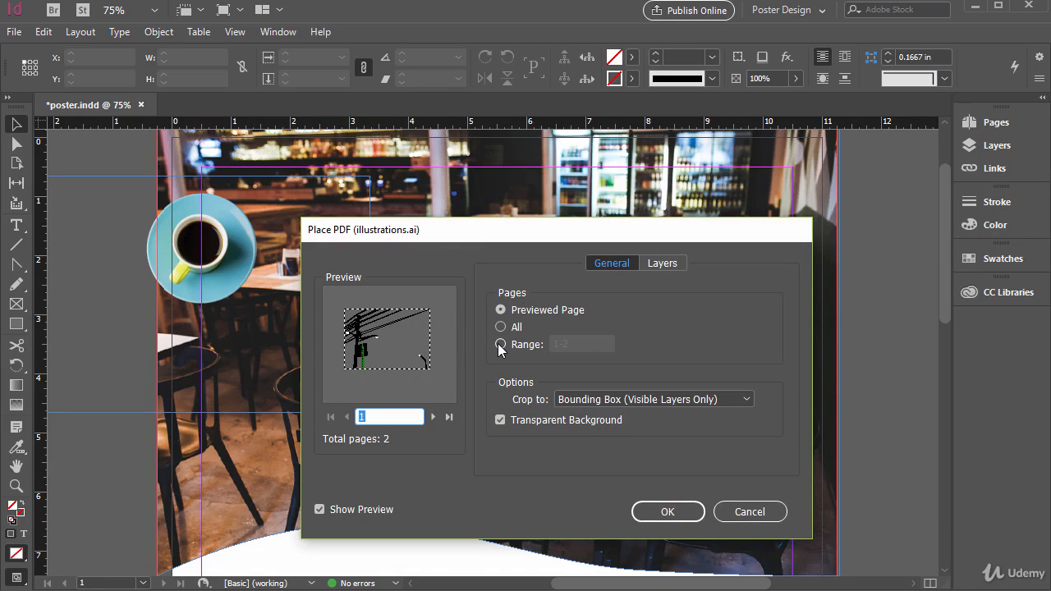
- Try the 1-2 page range for illustrations.ai, switch the pages option to All, and accept the import options
click(502, 344)
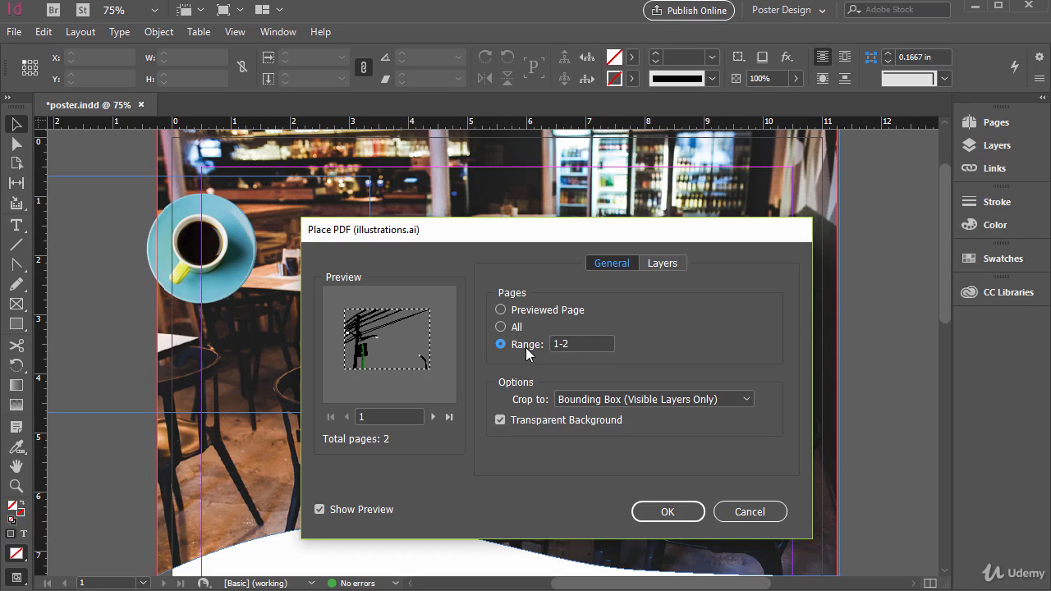
click(504, 327)
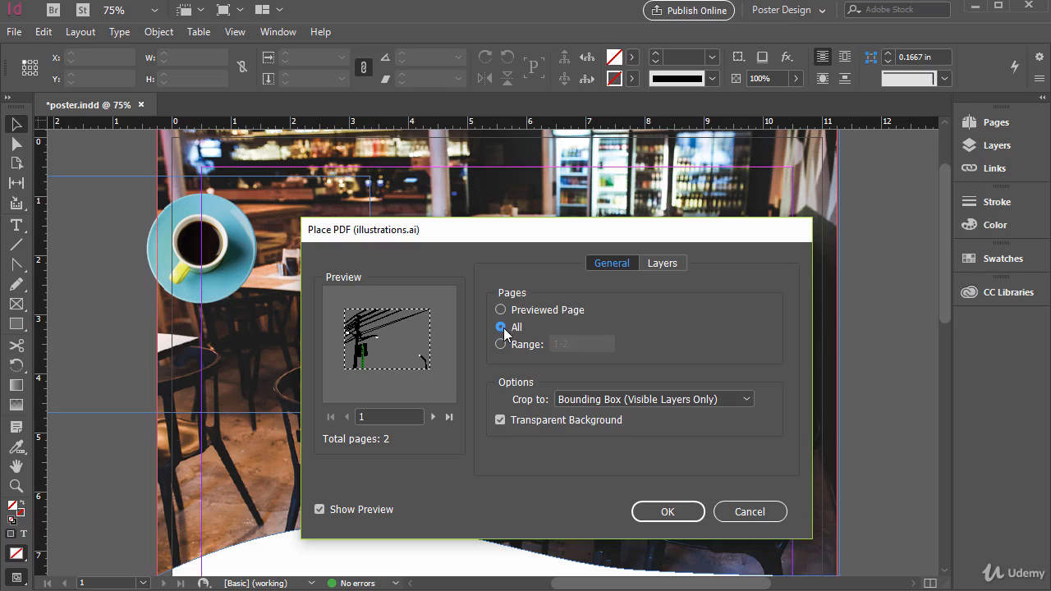
click(668, 511)
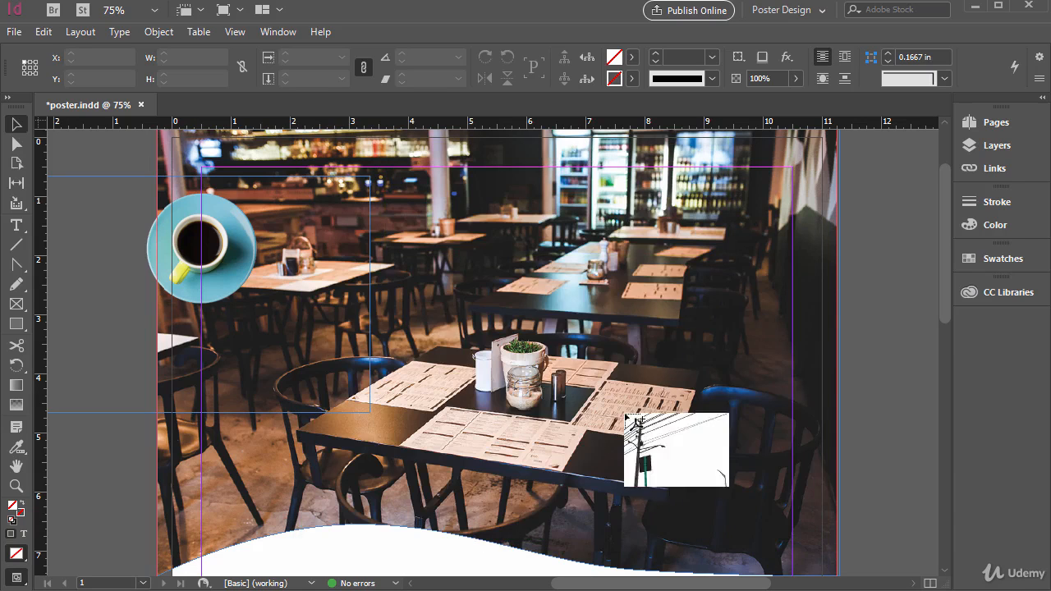
- Place the utility pole artwork just above the LUNCH SPECIAL heading and the flowers over the table photo, about 2.4 × 2.6 in
scroll(449, 258, down, 3)
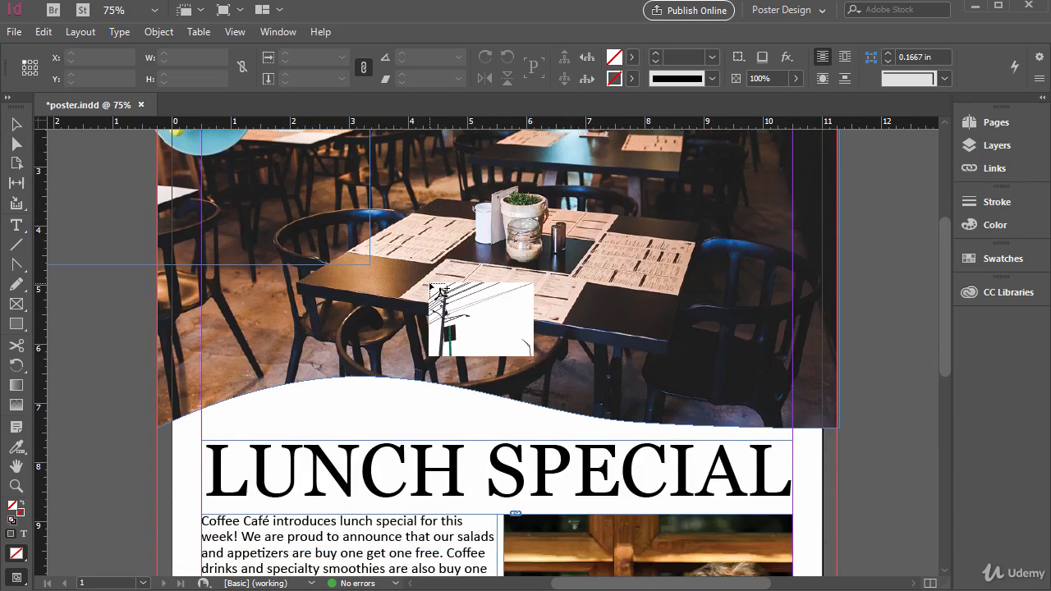
scroll(435, 287, up, 5)
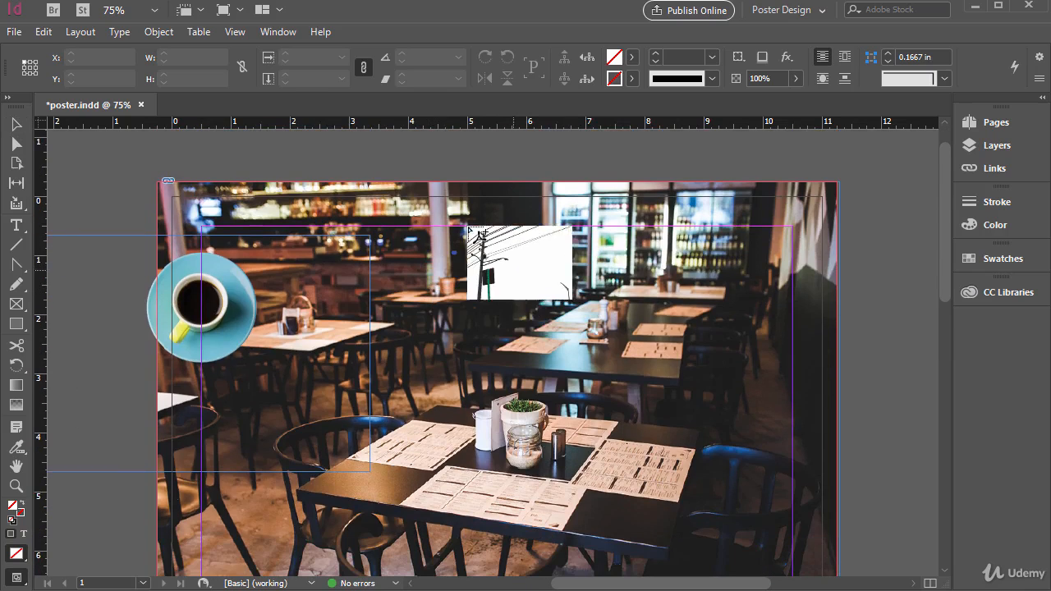
scroll(429, 225, down, 6)
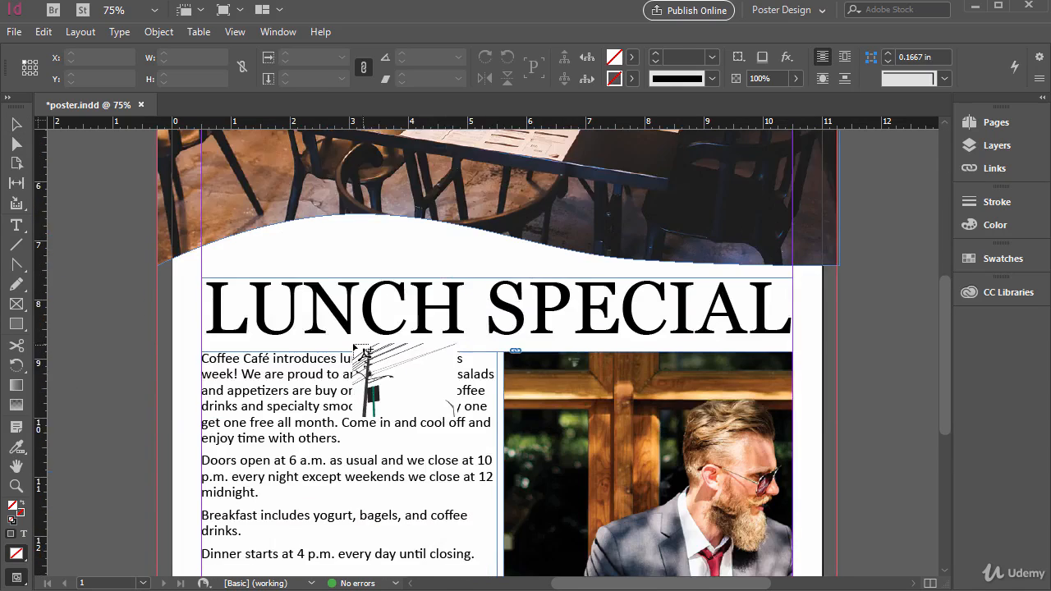
scroll(359, 336, up, 4)
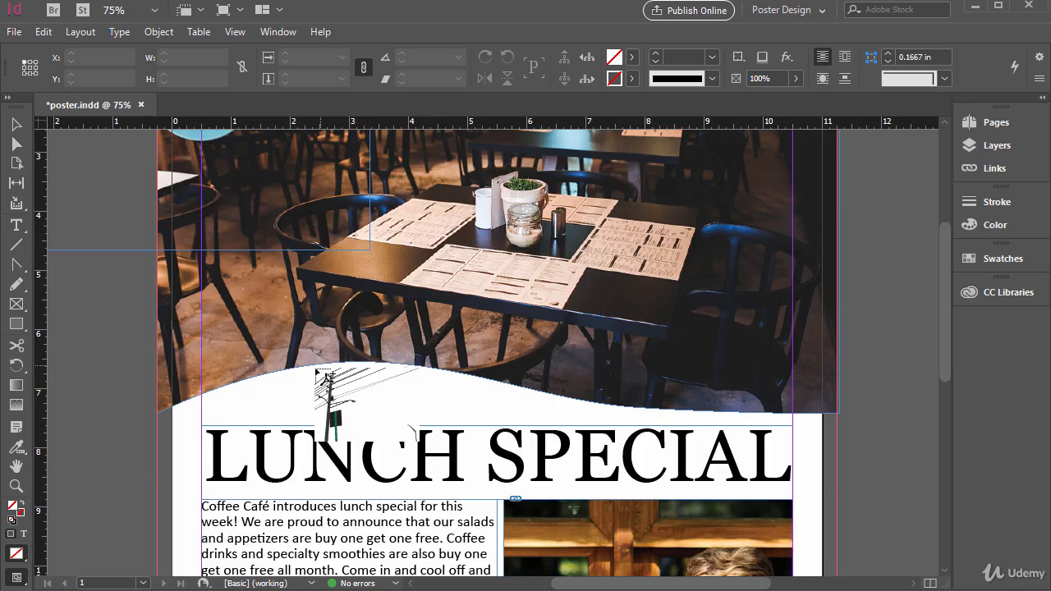
drag(306, 365, 417, 444)
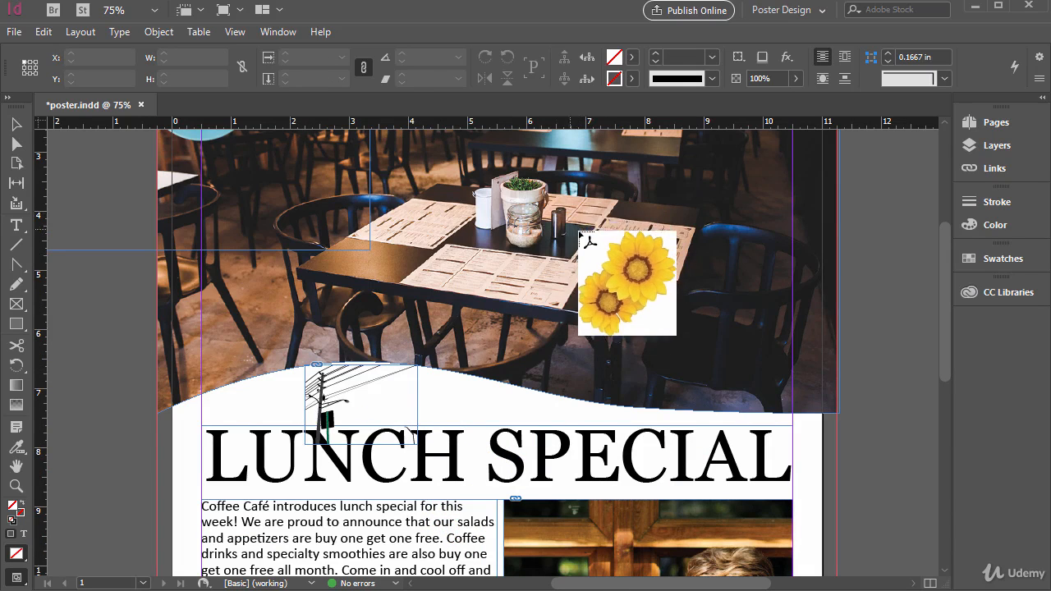
drag(474, 223, 618, 378)
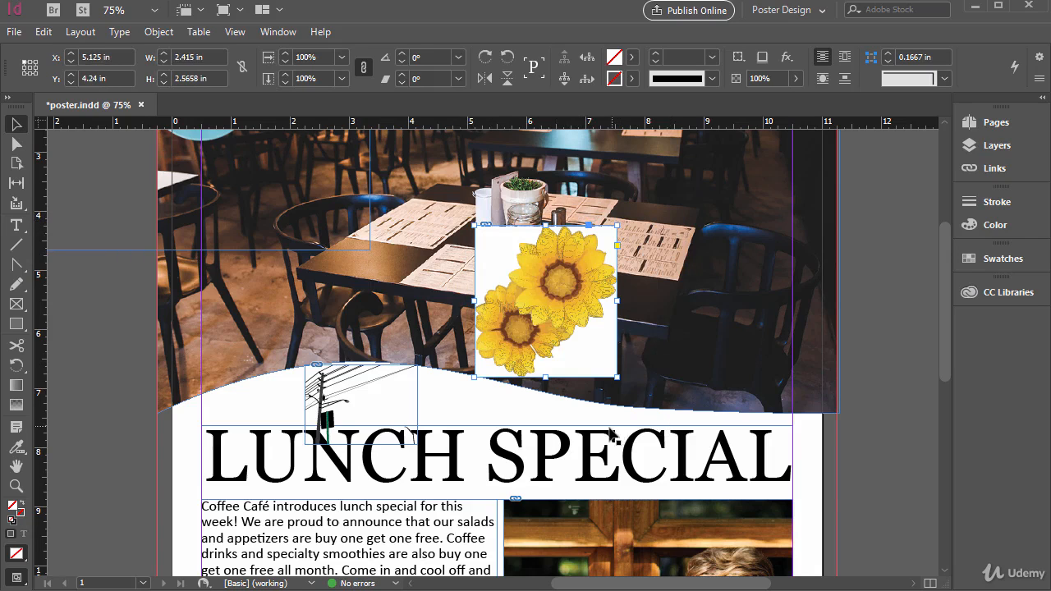
- Delete the placed flowers and utility pole artwork from the poster
scroll(619, 431, up, 2)
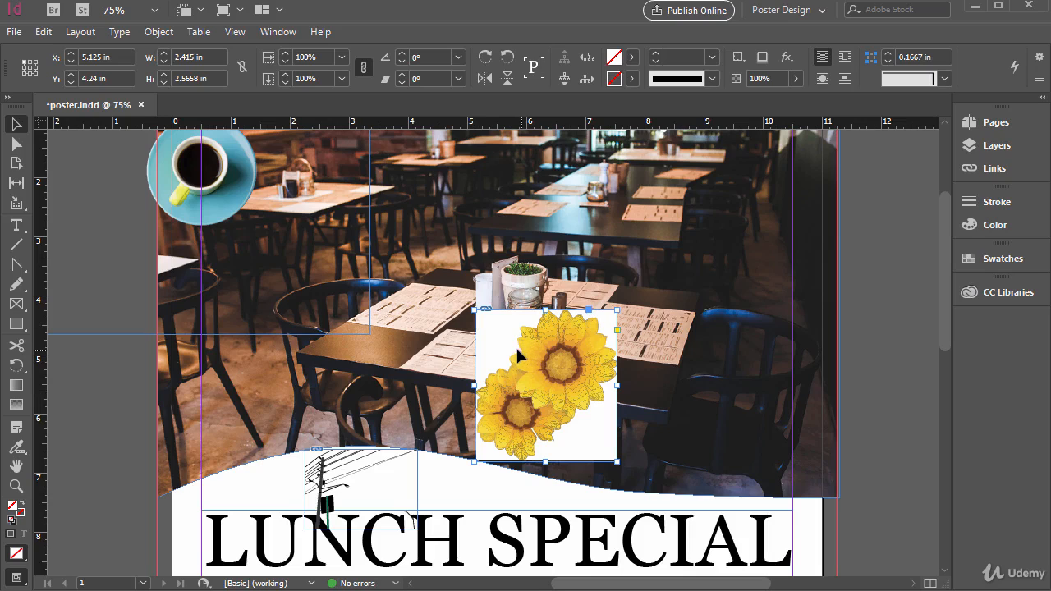
key(Delete)
click(386, 471)
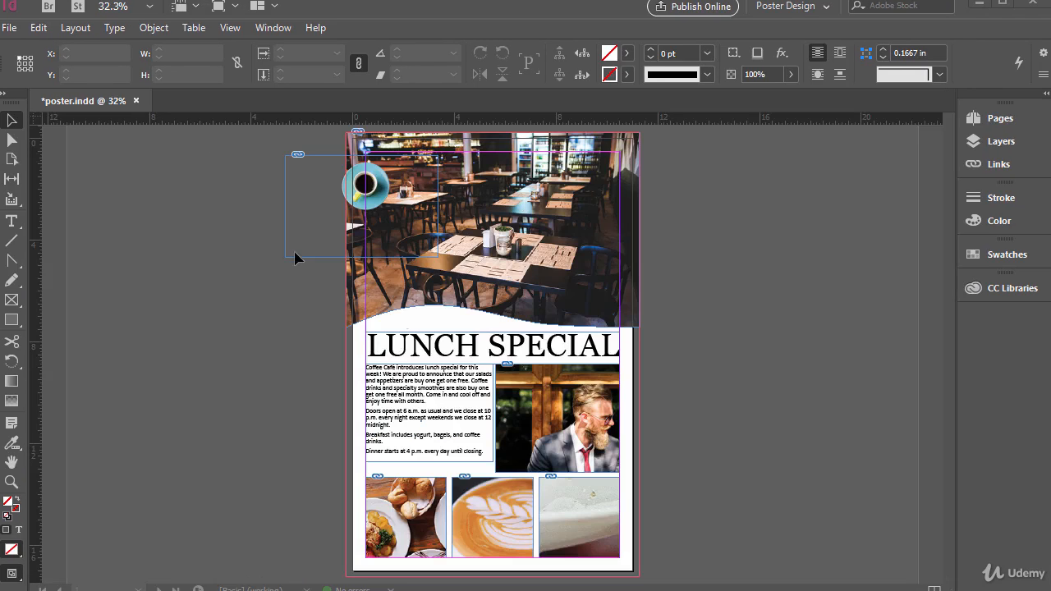
- Load the coffee photo from the photos folder for placing, with Replace Selected Item turned off
click(10, 27)
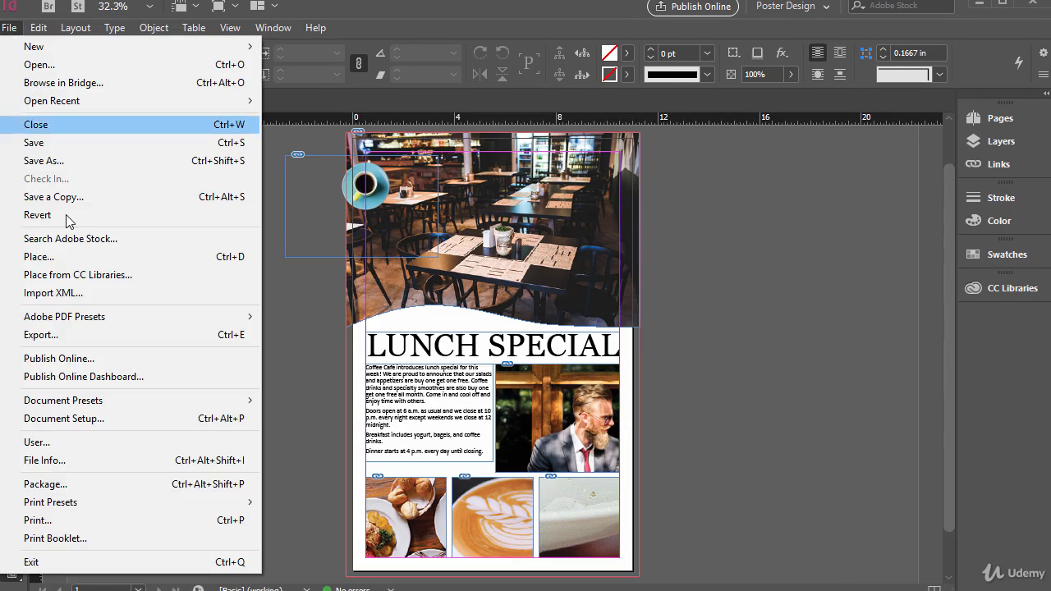
click(74, 258)
click(493, 345)
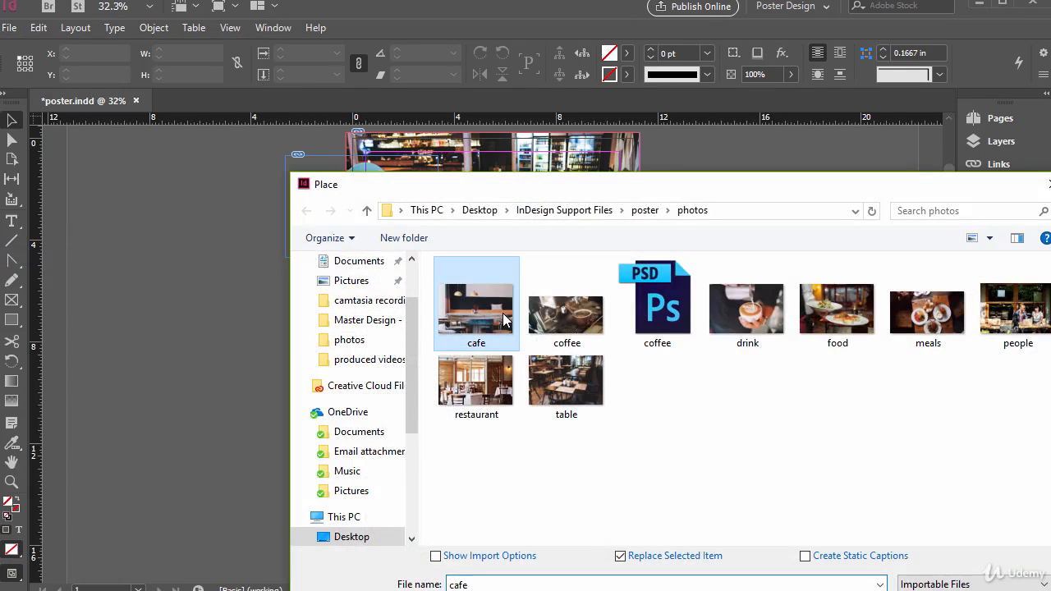
click(568, 315)
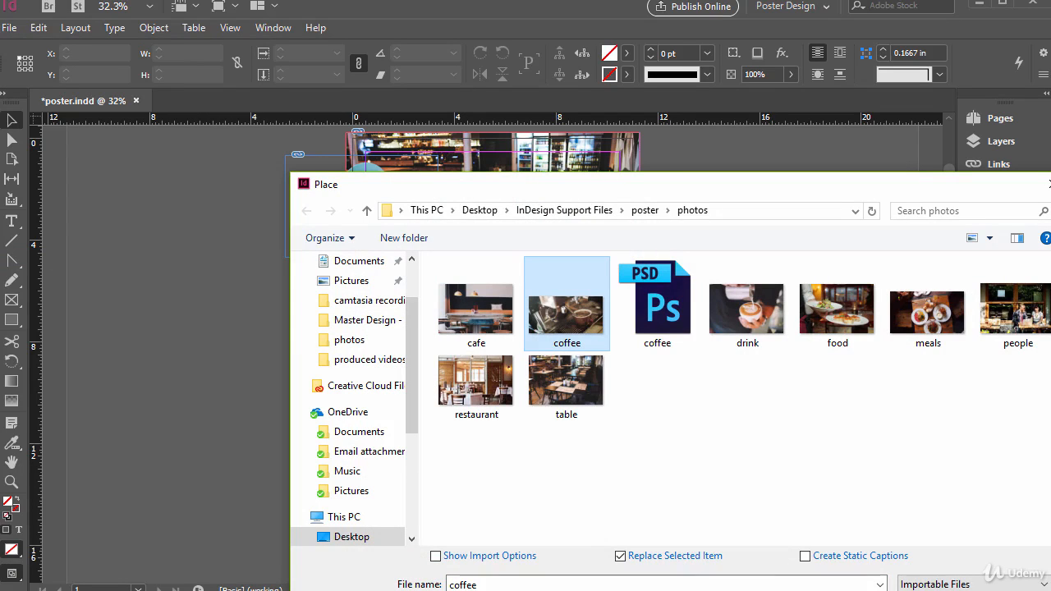
click(637, 559)
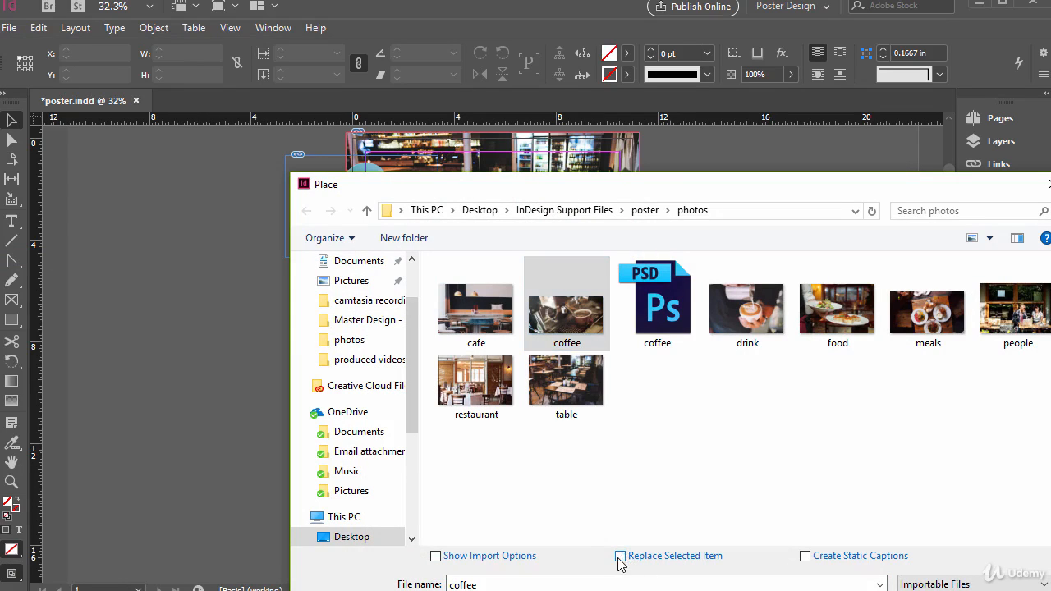
click(550, 305)
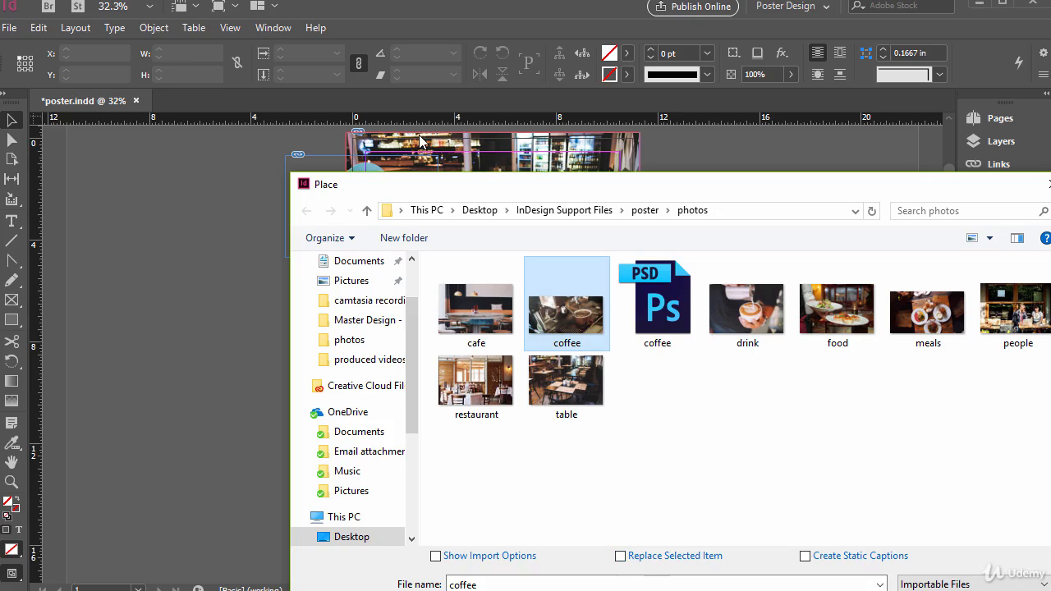
click(928, 590)
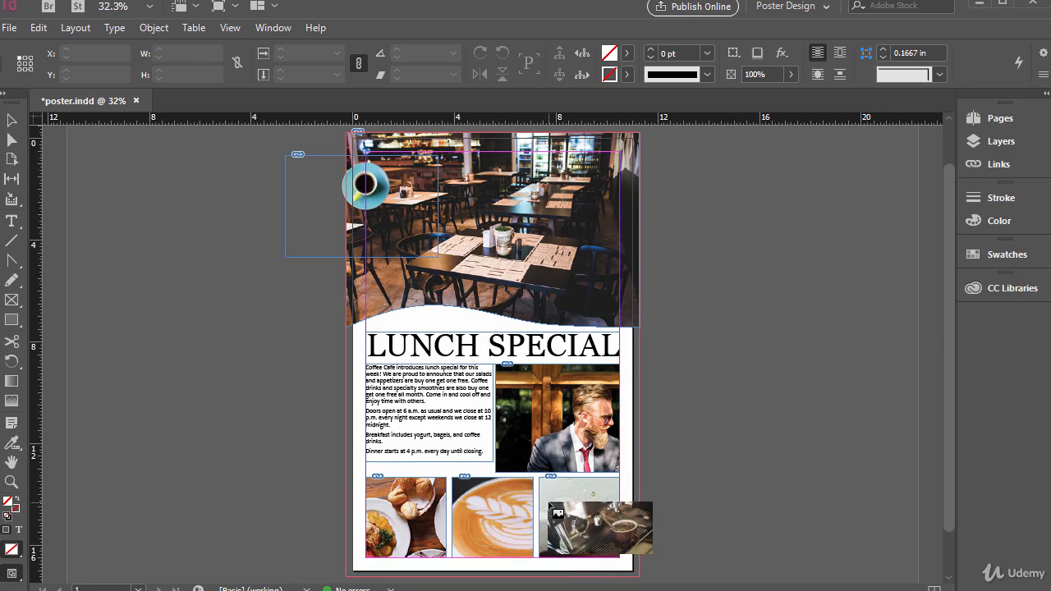
- Place the coffee photo at full size, about 20.66 × 10.33 in, over the lower photos, and undo the placement
click(489, 498)
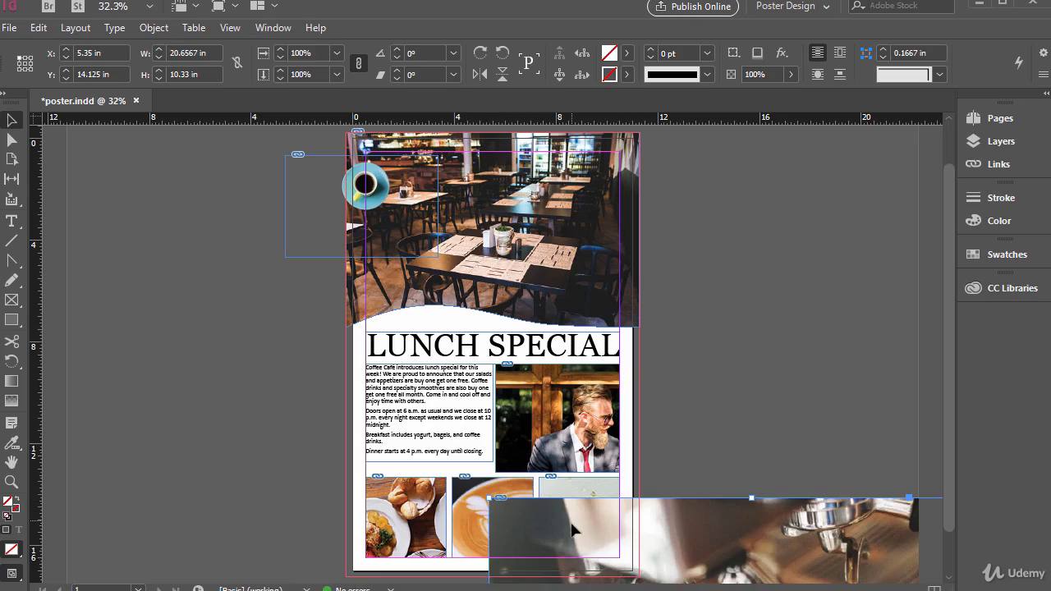
drag(572, 529, 474, 334)
key(ctrl+z)
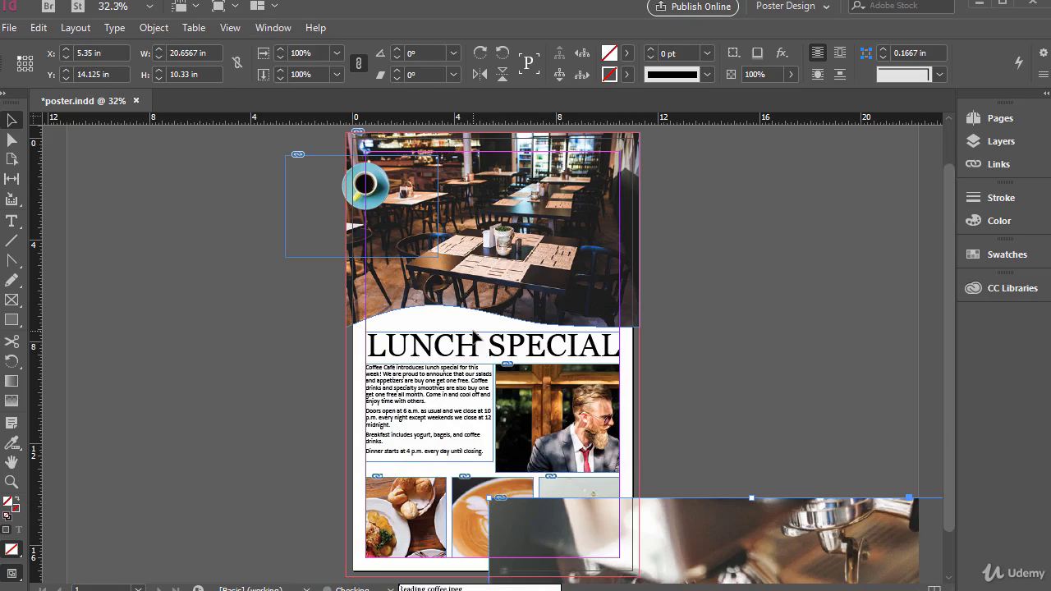
key(ctrl+z)
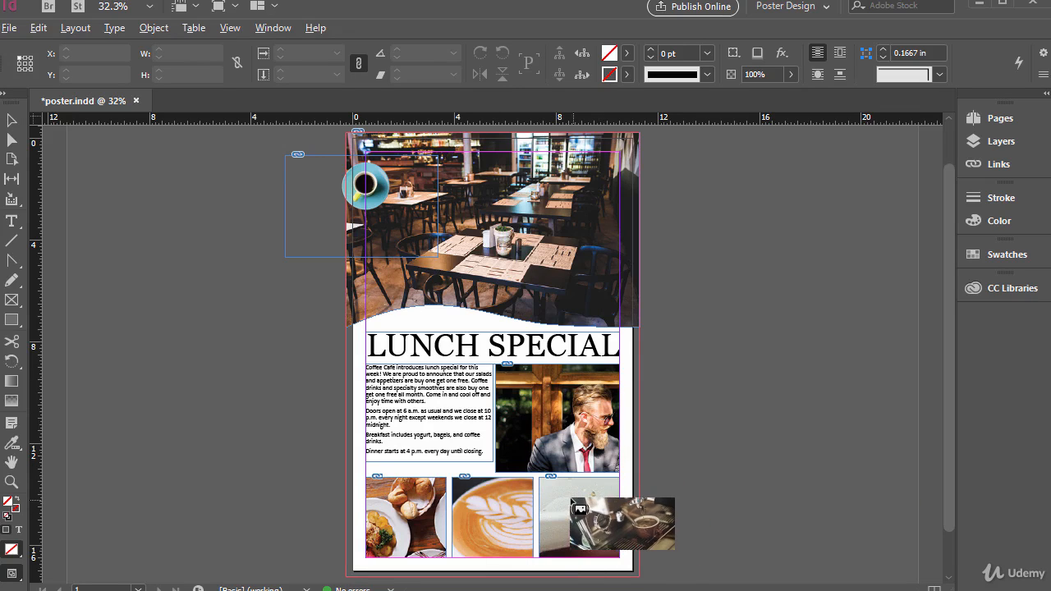
click(559, 496)
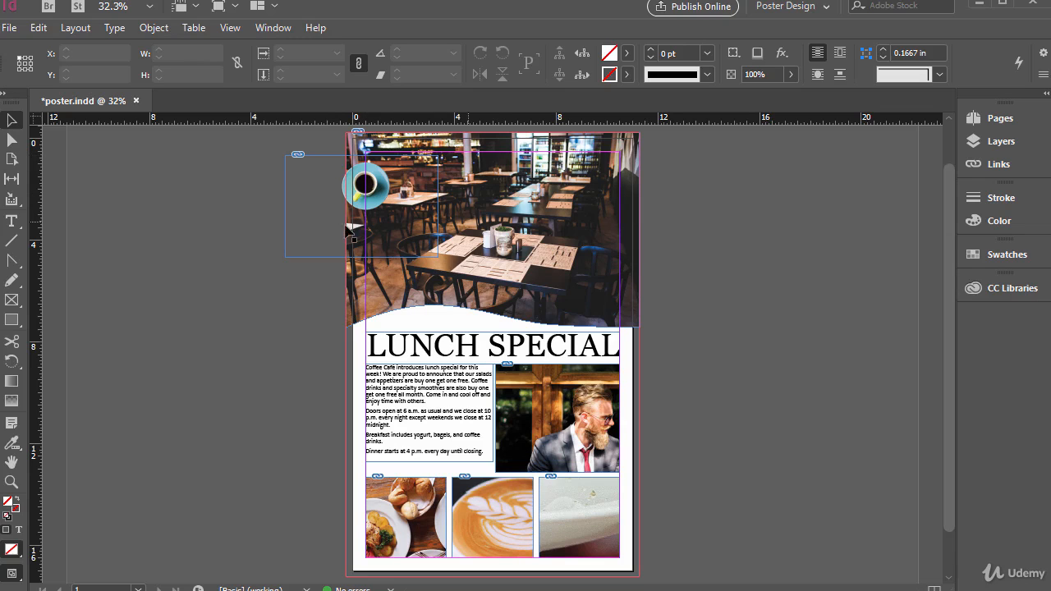
- Save the poster document
click(10, 28)
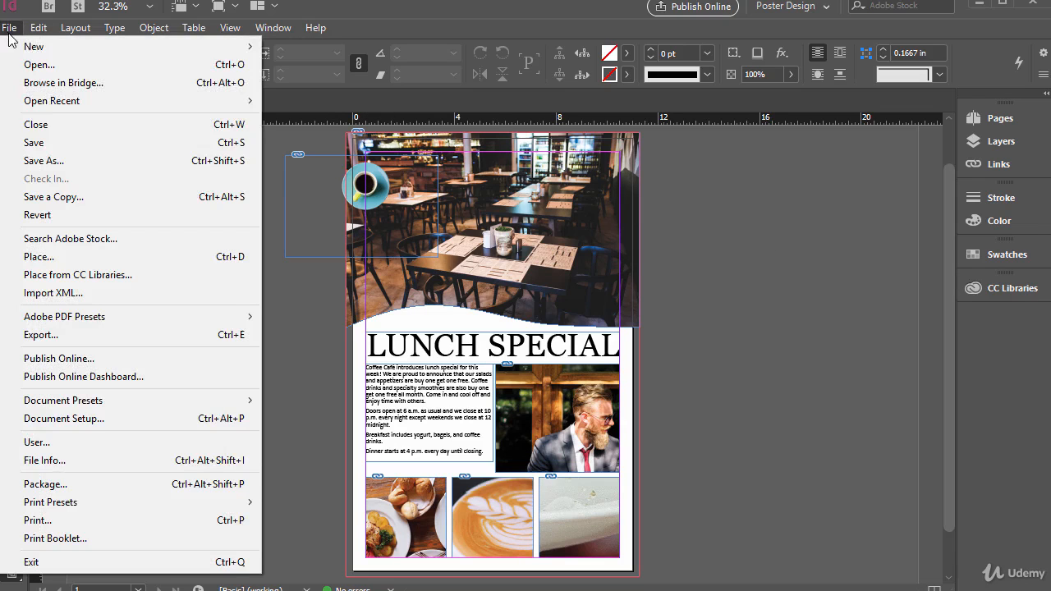
click(58, 146)
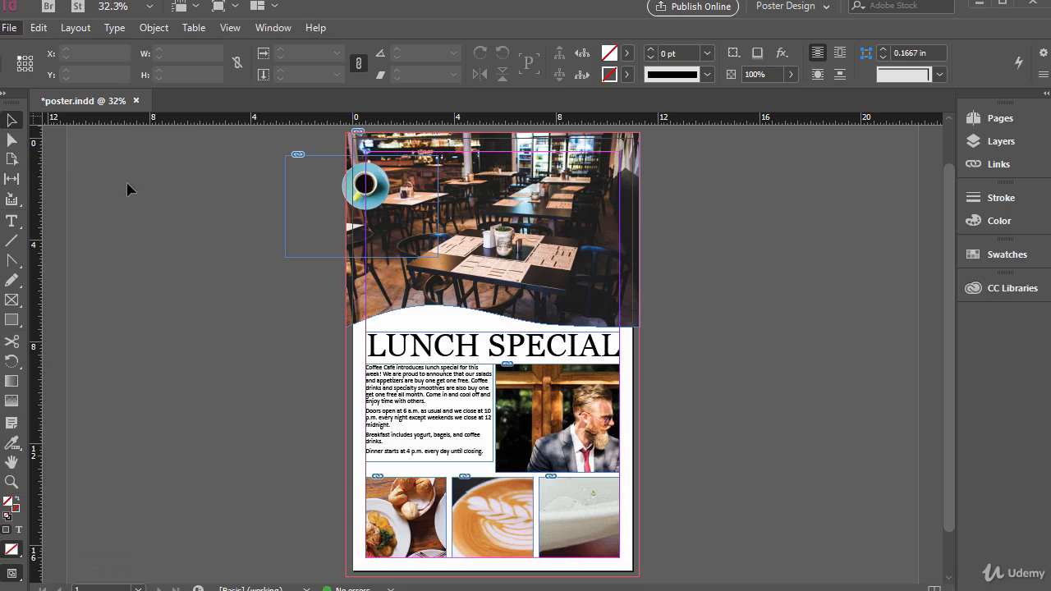